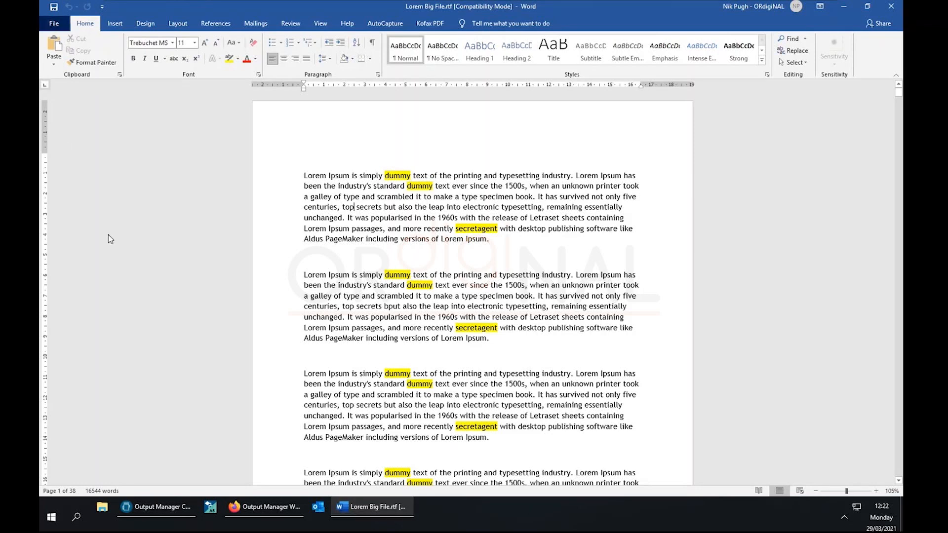
Print the 38-page Lorem Big File from Word to the UPPD-POPUPS printer.
key(alt+f)
click(74, 233)
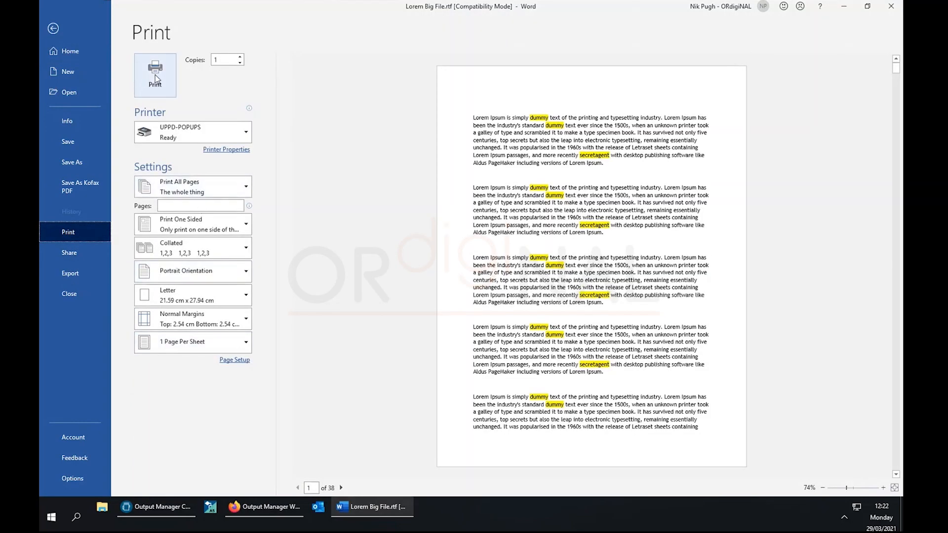
click(155, 78)
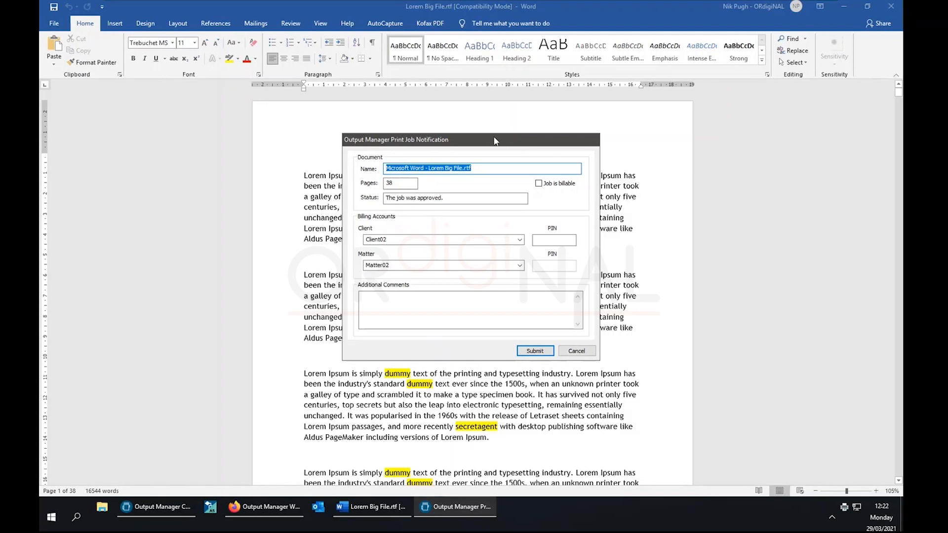
Move the Print Job Notification to the left and check the Client list, keeping Client02.
drag(488, 141, 366, 143)
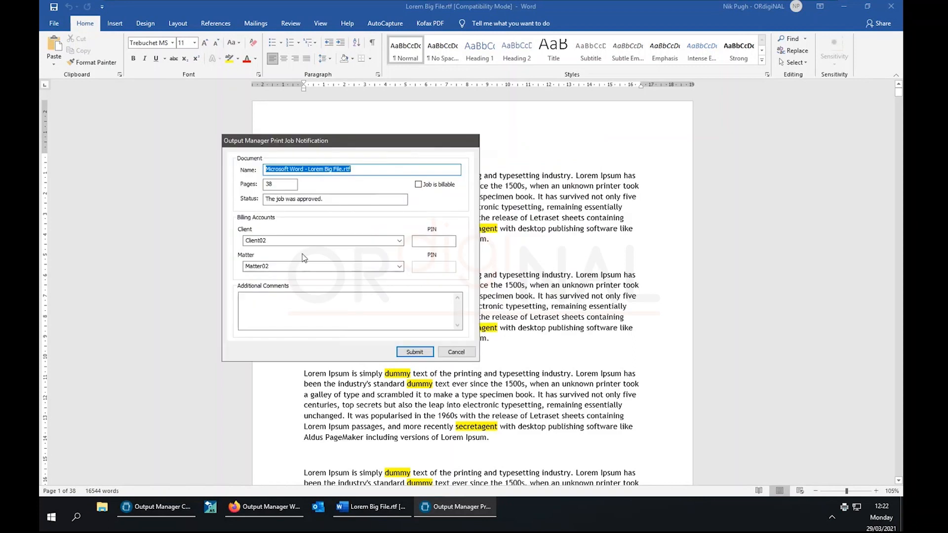
click(400, 242)
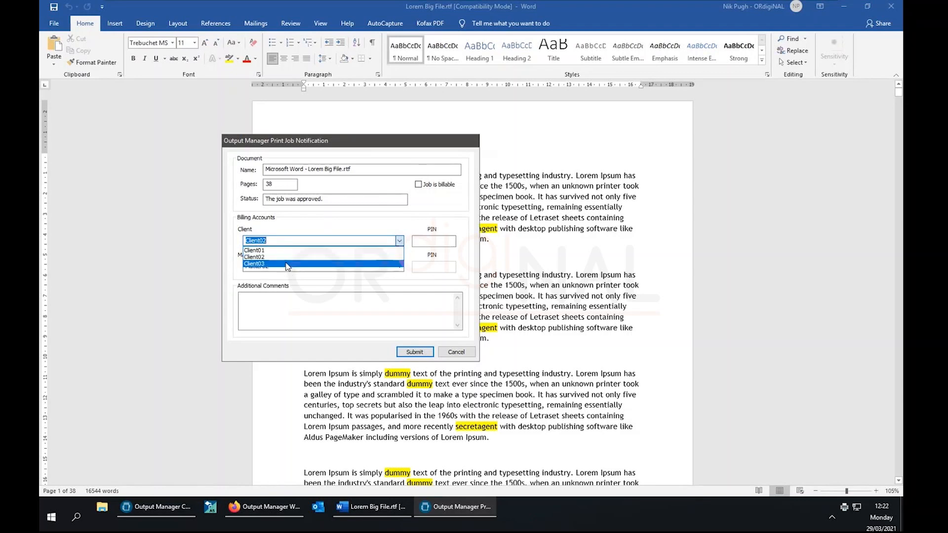
click(293, 225)
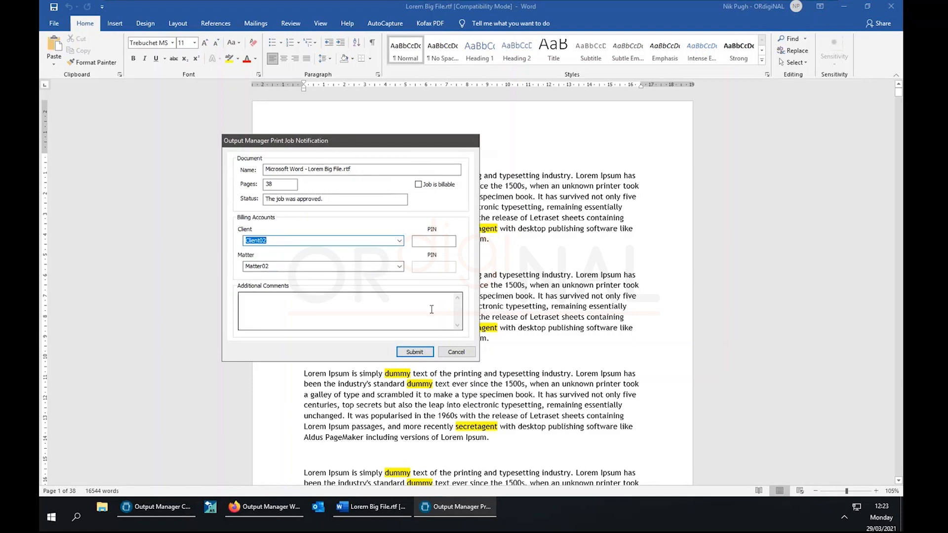
Try Client01 and Client03 as the billing client and view each one's matter list.
click(399, 241)
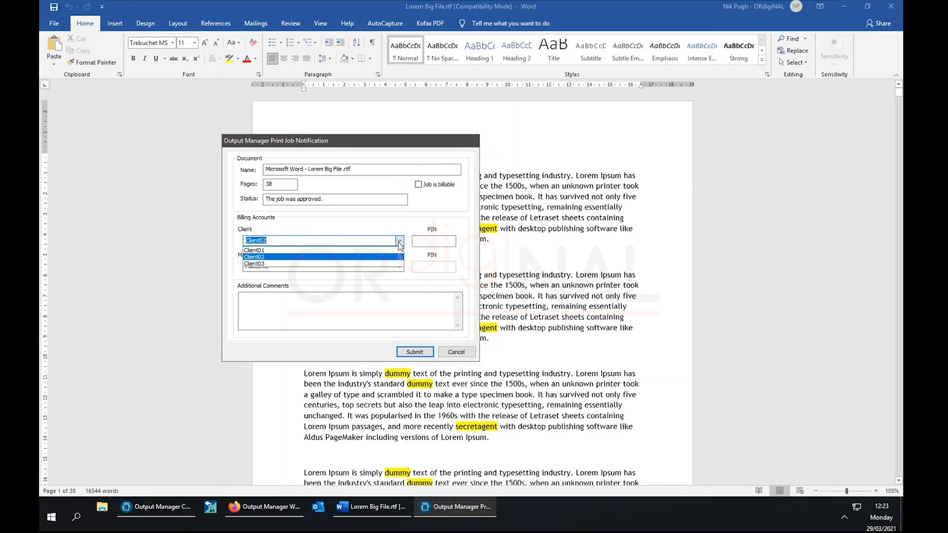
click(254, 250)
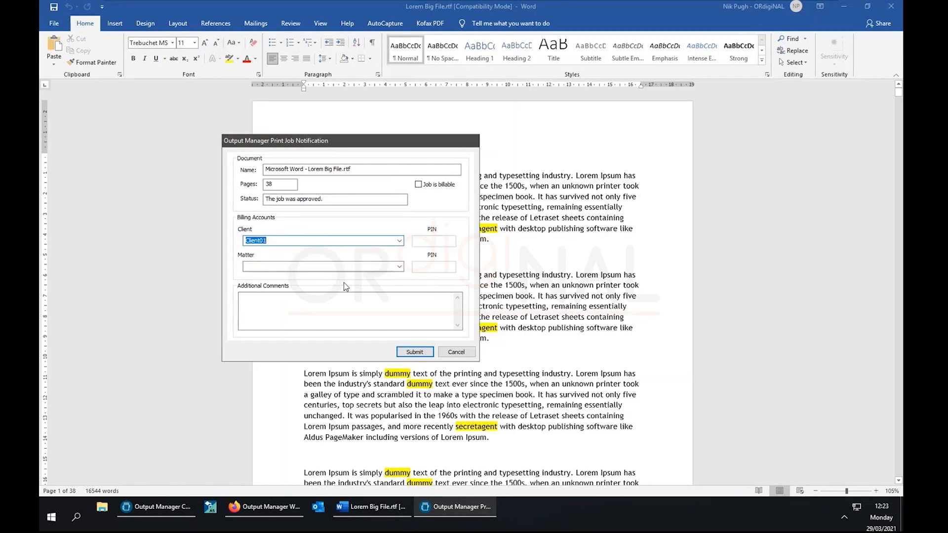
click(399, 269)
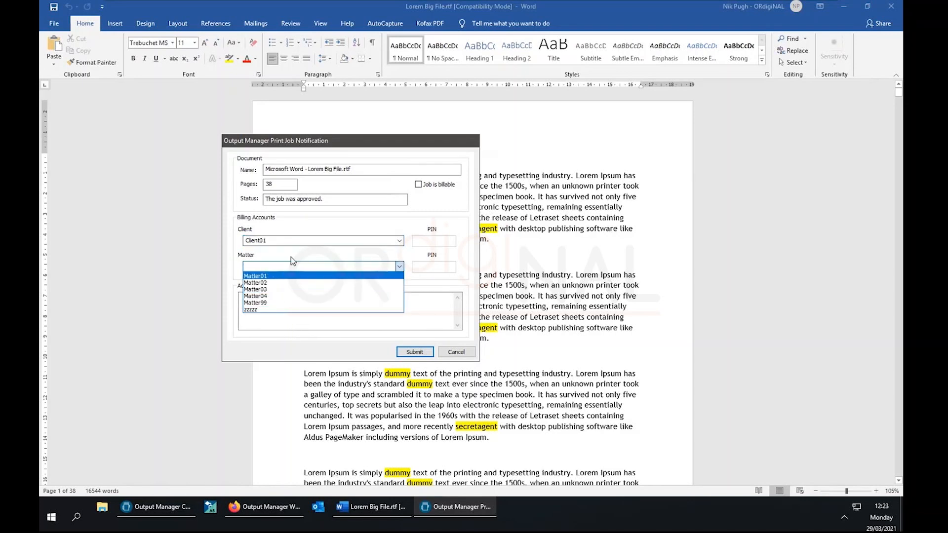
click(399, 243)
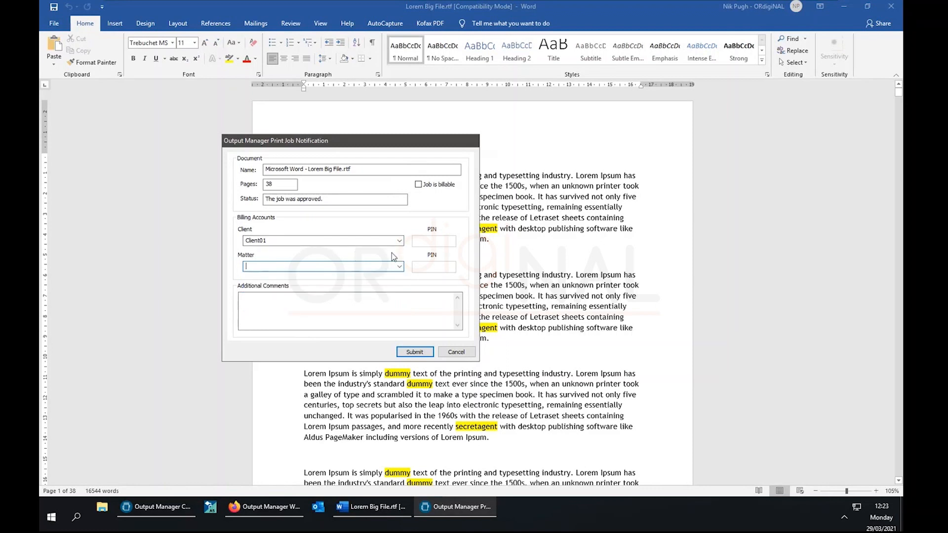
click(399, 242)
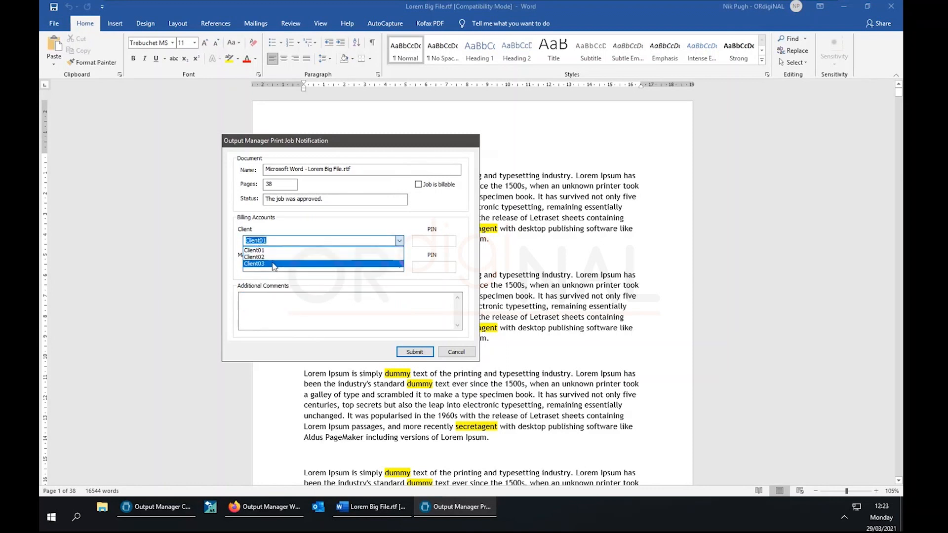
click(390, 262)
click(400, 267)
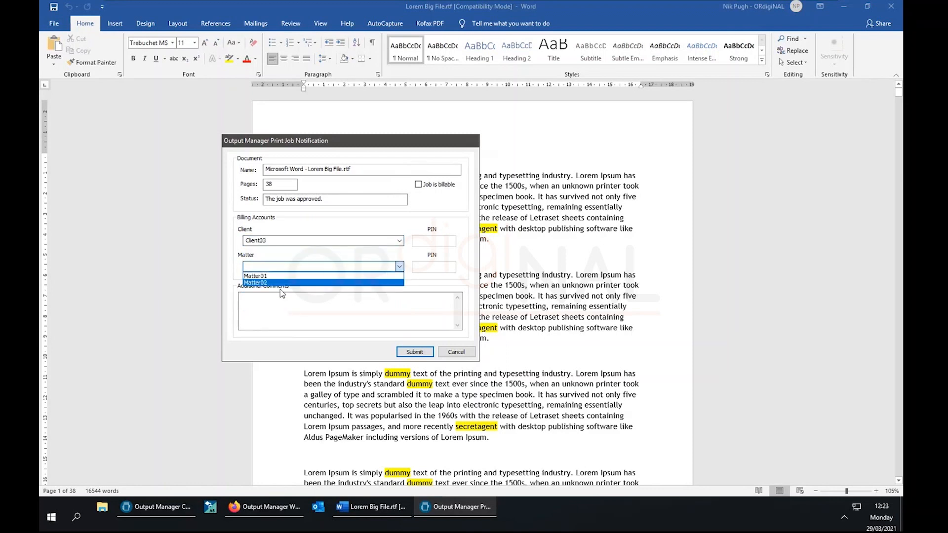
click(359, 225)
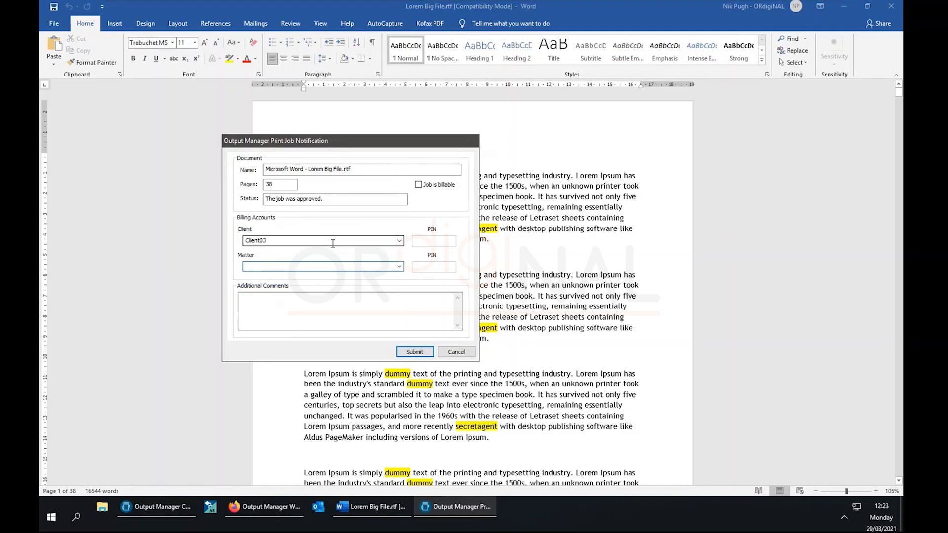
Choose Client02 as the billing client with Matter02 as the matter.
click(399, 242)
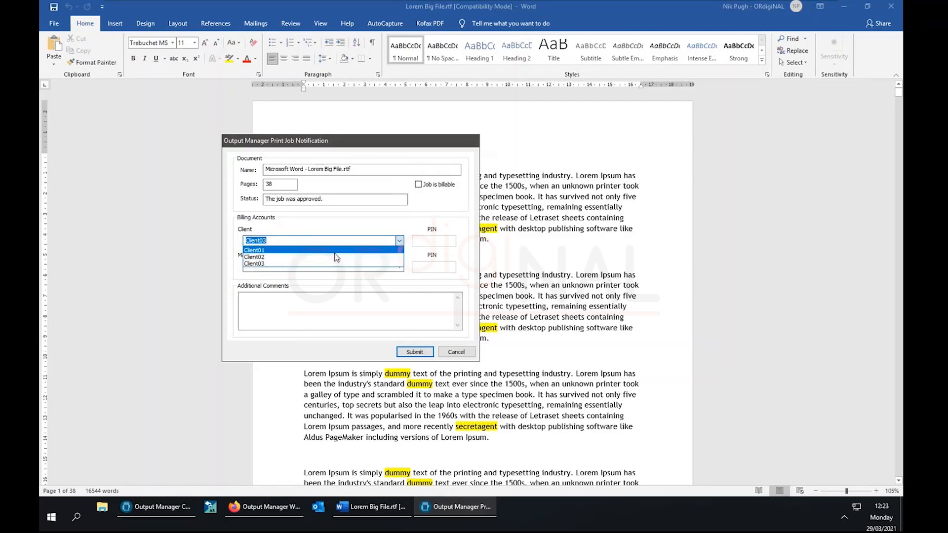
click(306, 258)
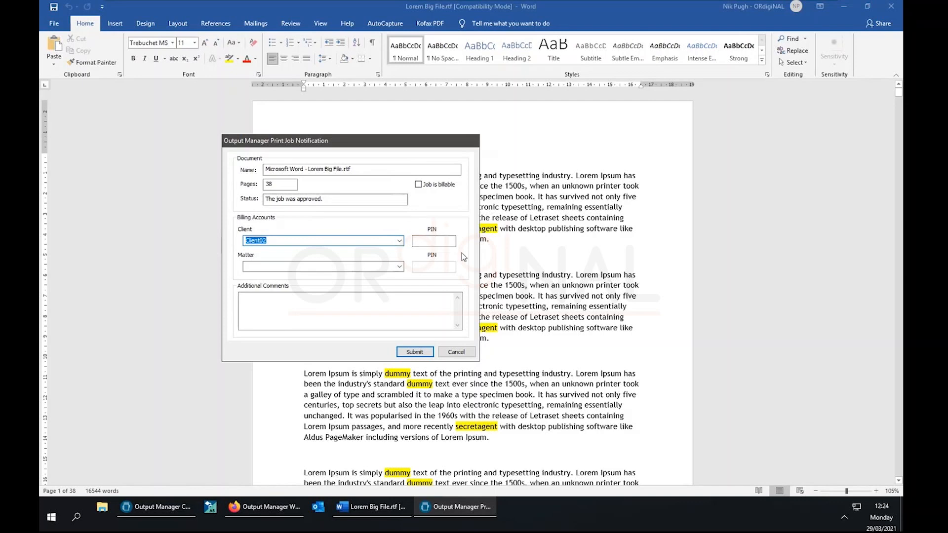
click(317, 315)
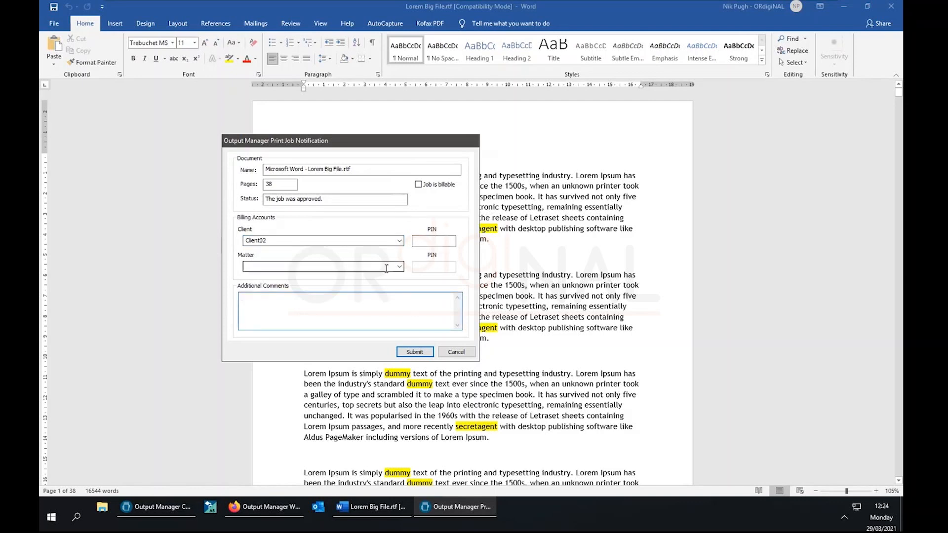
click(402, 268)
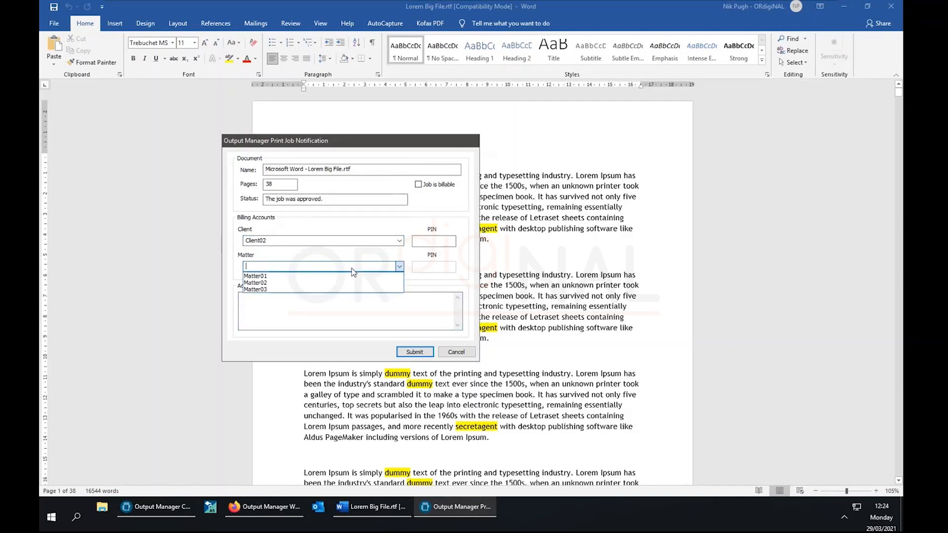
click(283, 283)
click(358, 309)
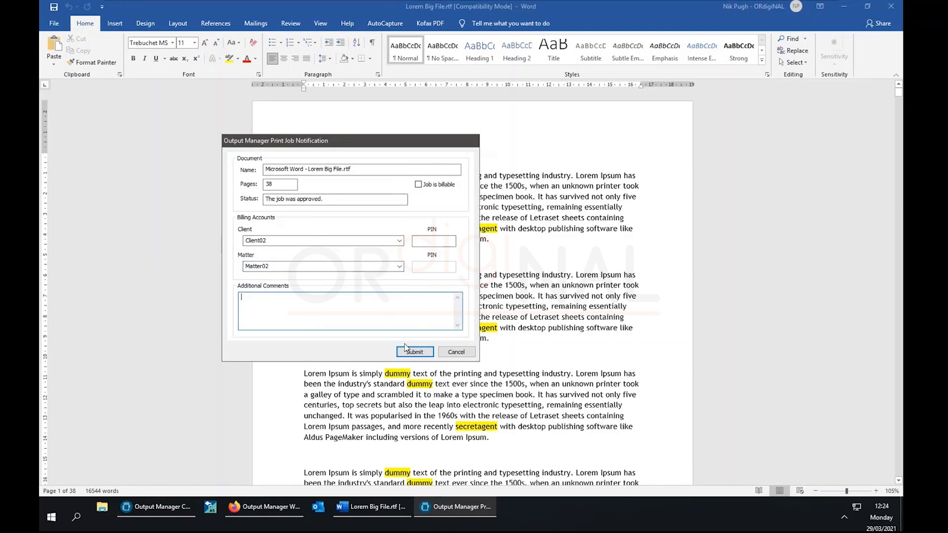
Enter a client PIN and submit, getting an invalid PIN warning.
click(428, 354)
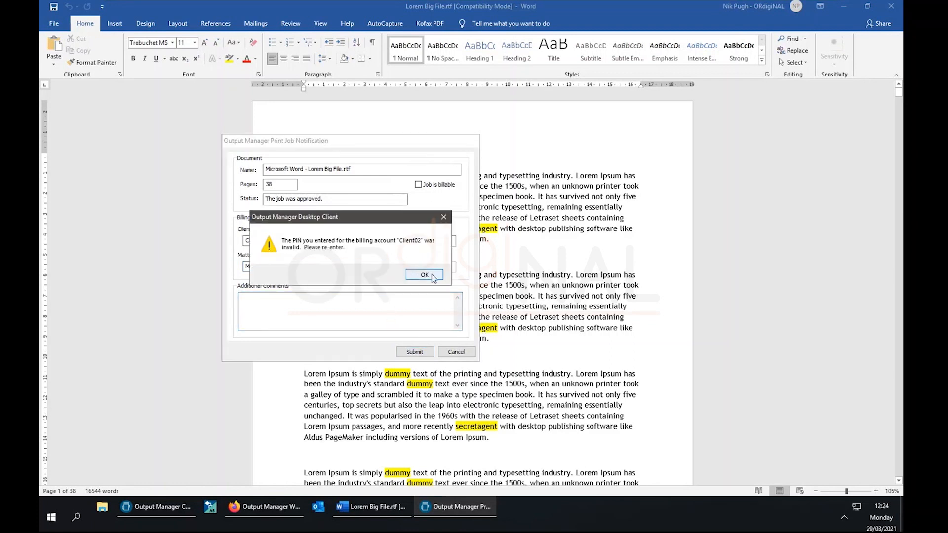
click(421, 275)
click(428, 245)
text(•••••••••••)
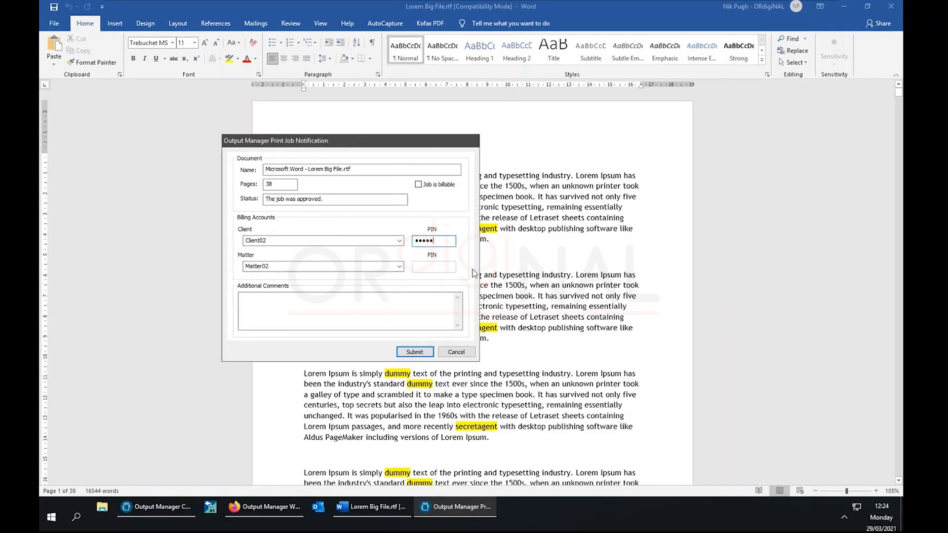
click(428, 352)
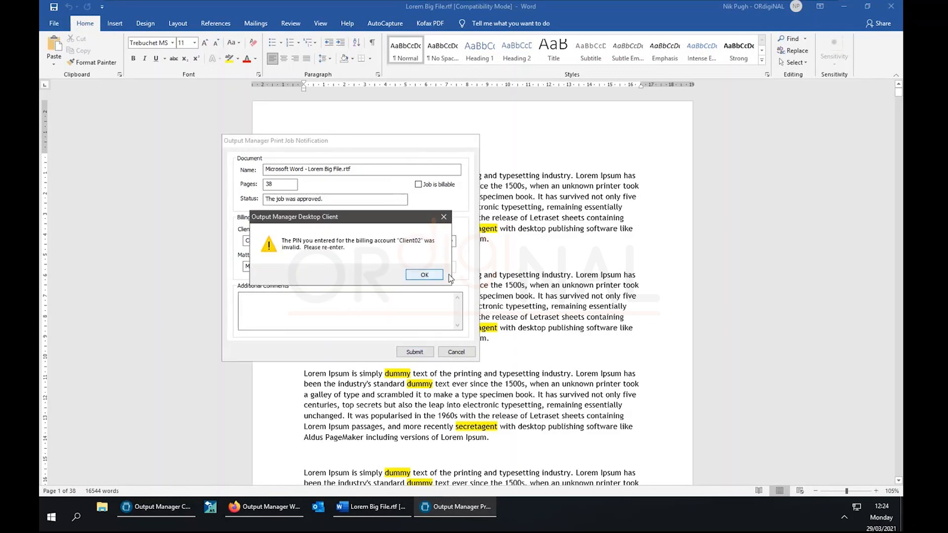
click(423, 280)
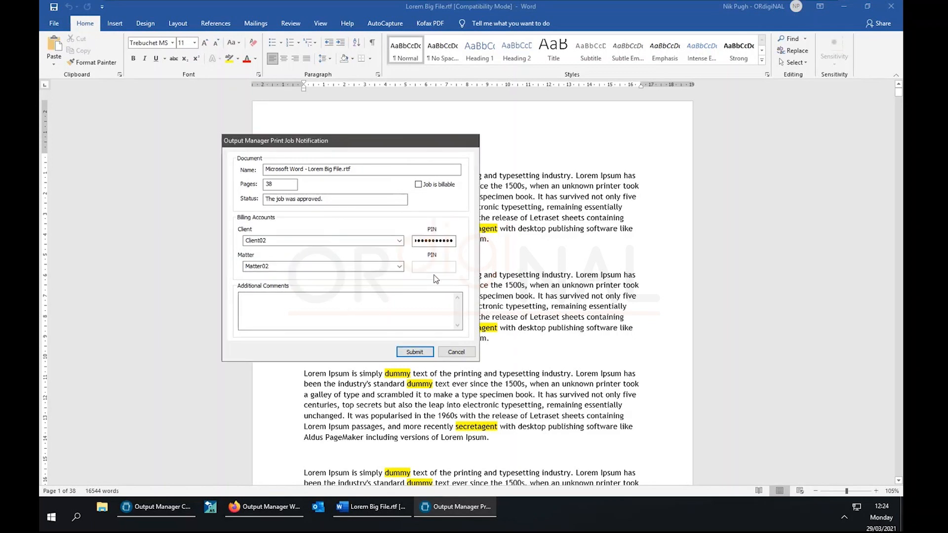
Clear the rejected value and type the correct client PIN.
double_click(422, 242)
click(423, 242)
double_click(422, 242)
key(BackSpace)
text(1234)
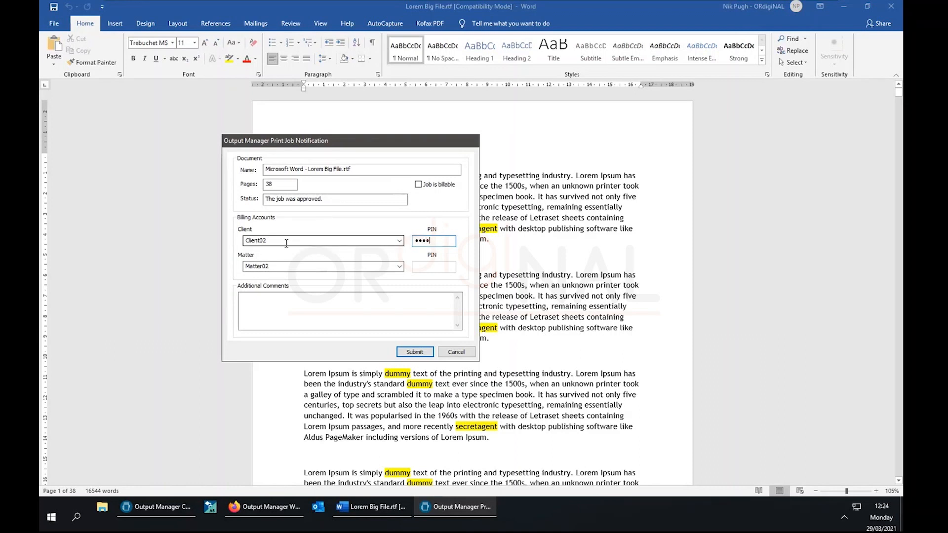
click(288, 312)
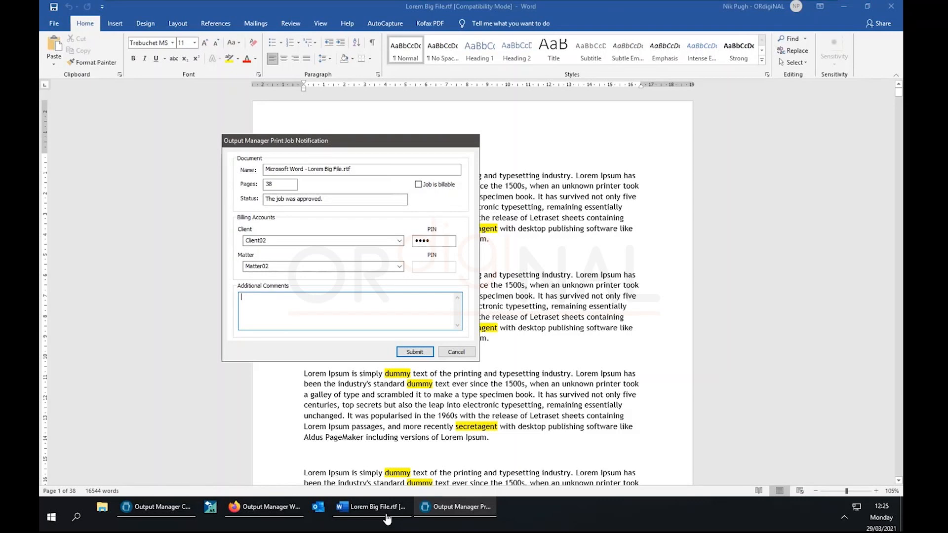
Submit the billing details and widen the Console's Destination Name column to show Prints - Office - Pending Queue.
click(406, 359)
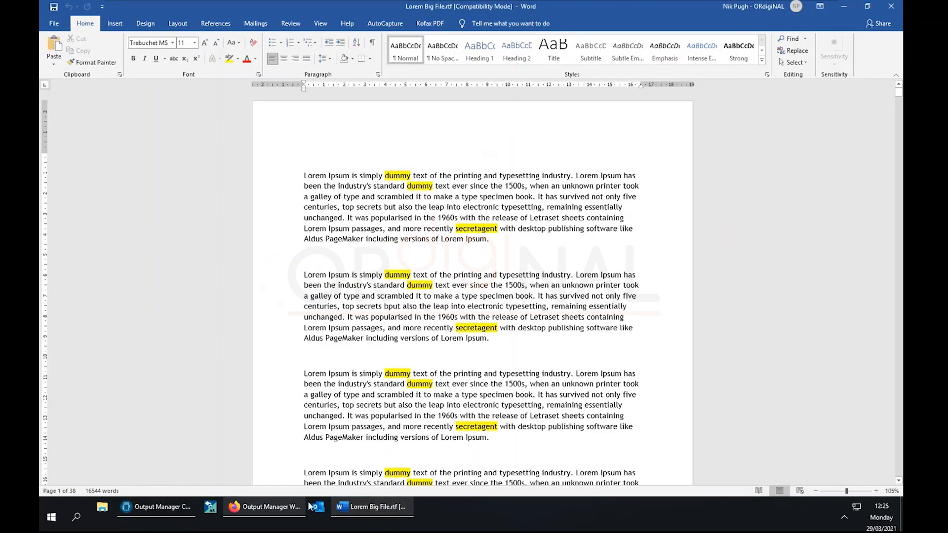
mouse_move(169, 508)
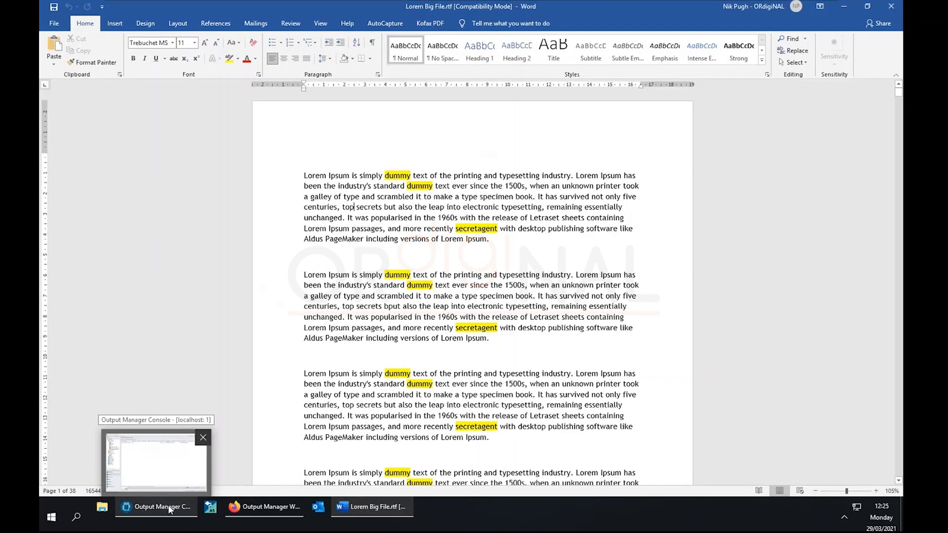
click(169, 510)
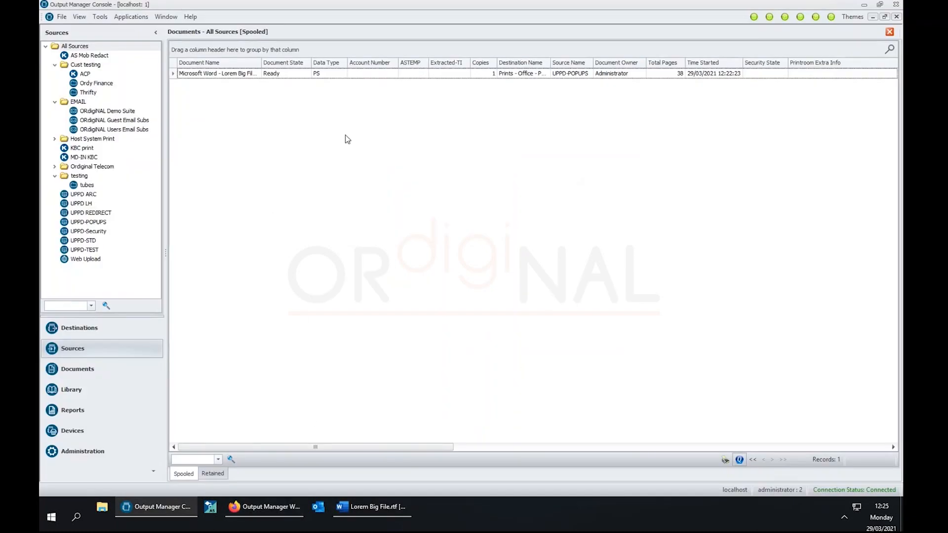
click(226, 76)
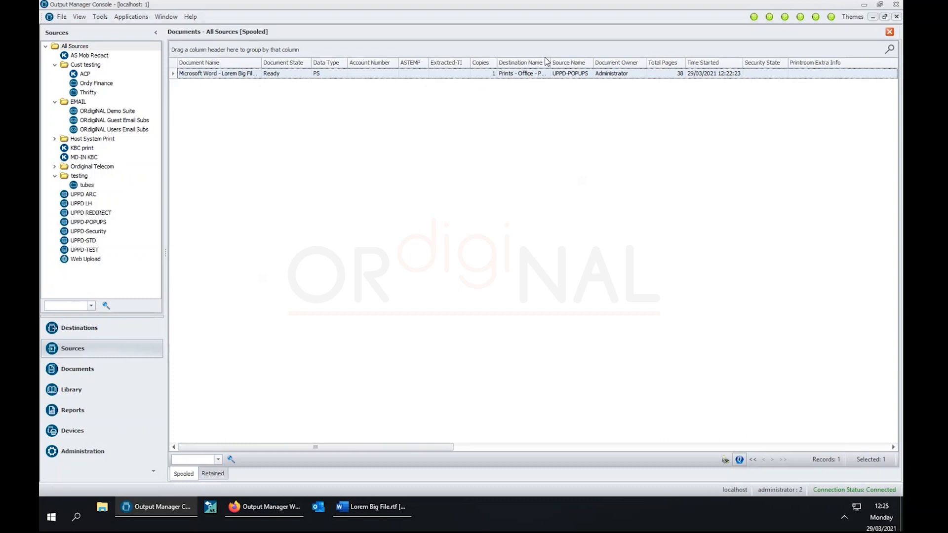
drag(551, 63, 622, 63)
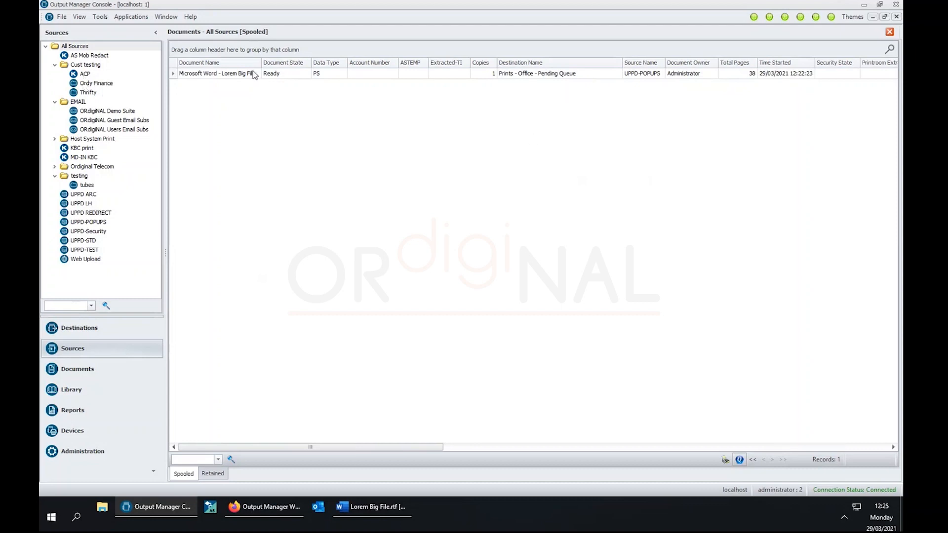
right_click(239, 77)
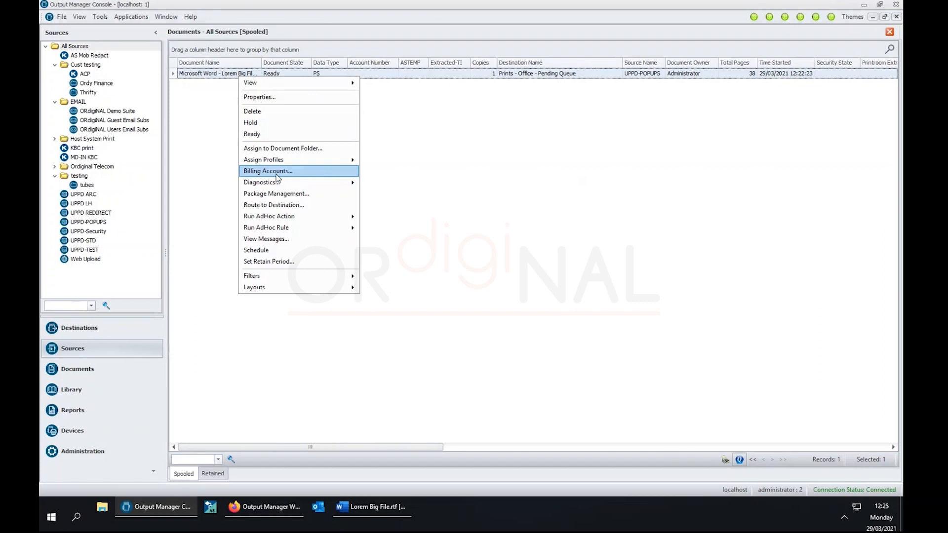
click(277, 172)
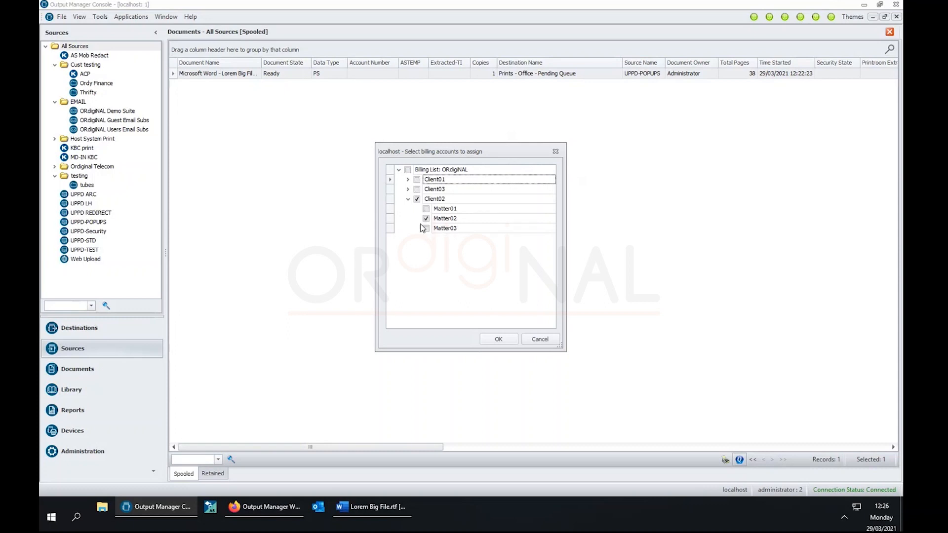
click(549, 340)
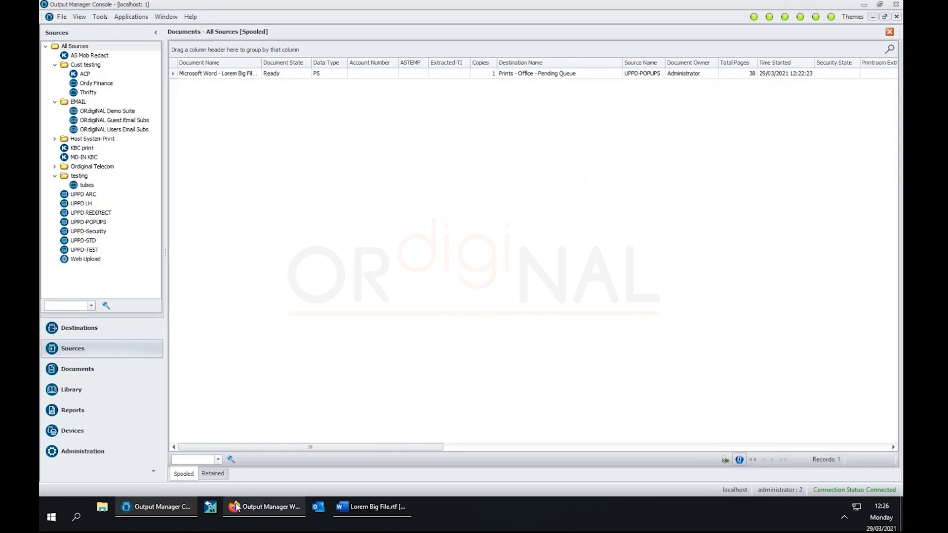
Bring Lorem Big File.rtf back in Word and open its File backstage.
mouse_move(236, 505)
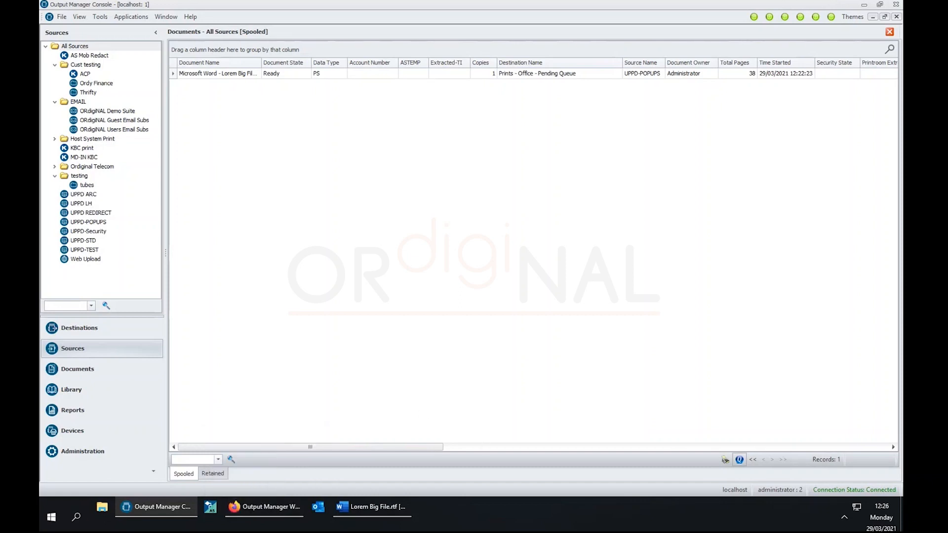
click(376, 508)
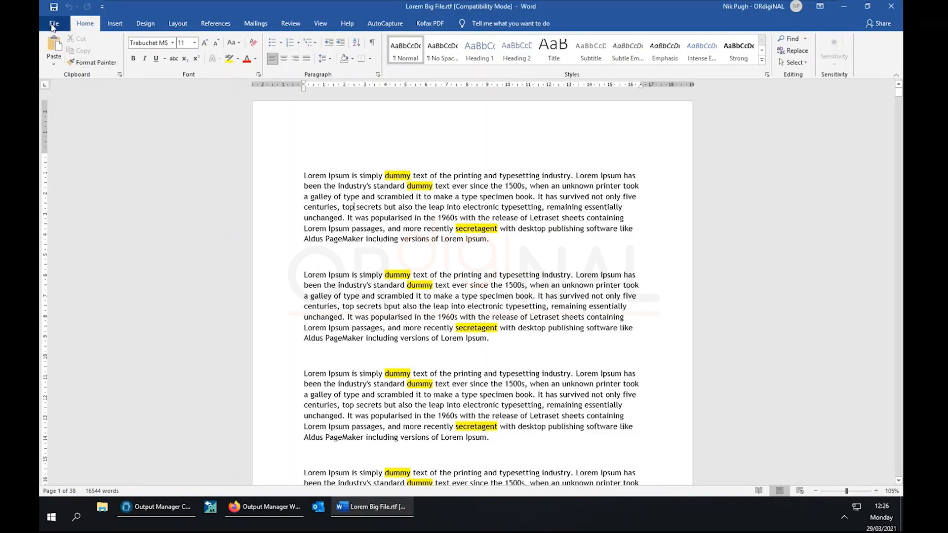
click(53, 26)
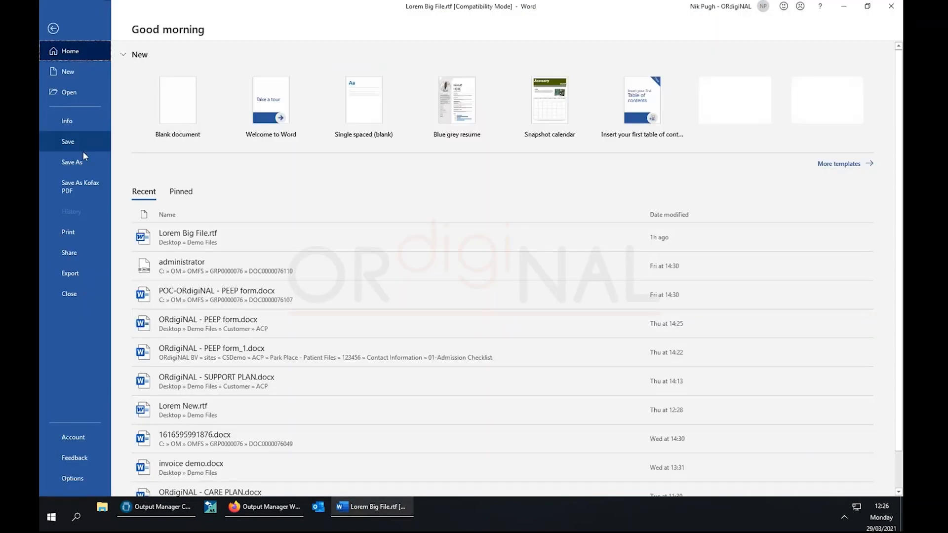
Print Lorem Big File again and submit its notification with the Client field left empty.
click(69, 232)
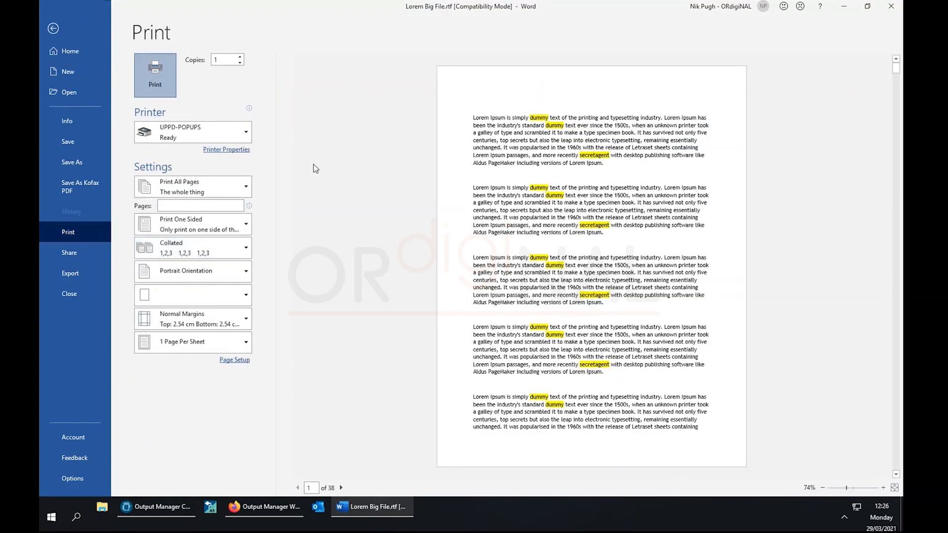
key(Escape)
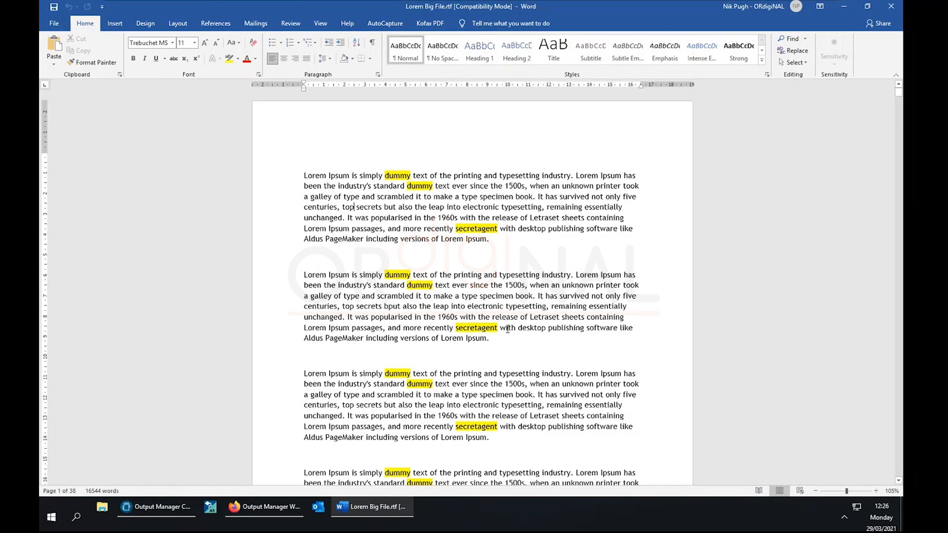
click(416, 241)
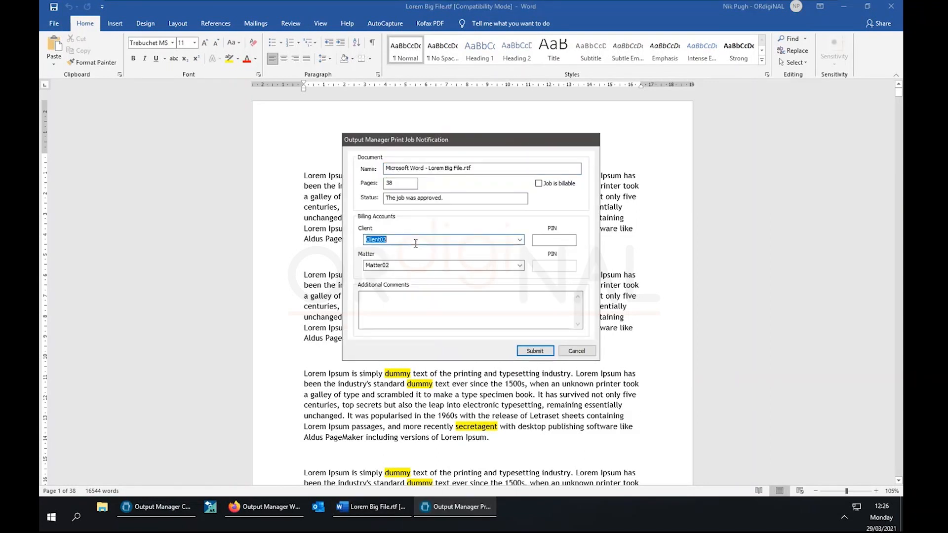
key(BackSpace)
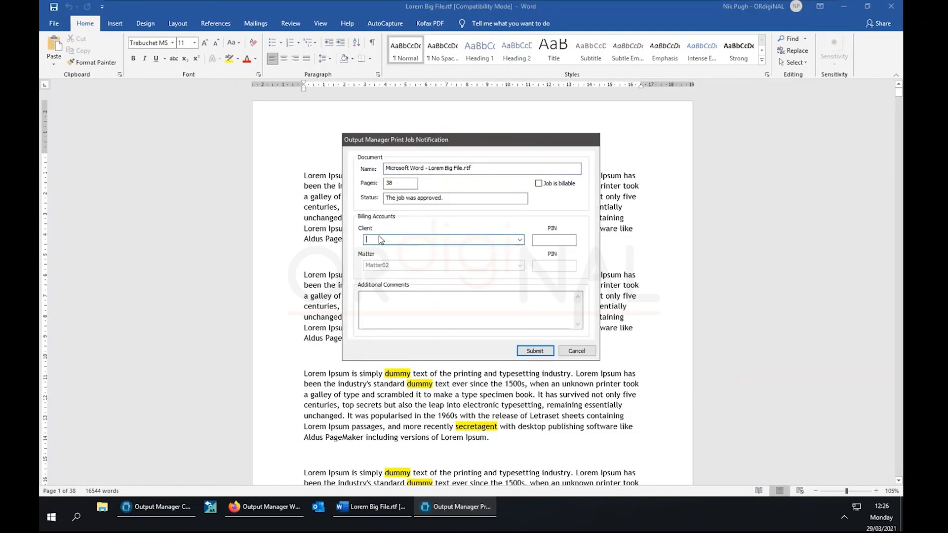
click(519, 239)
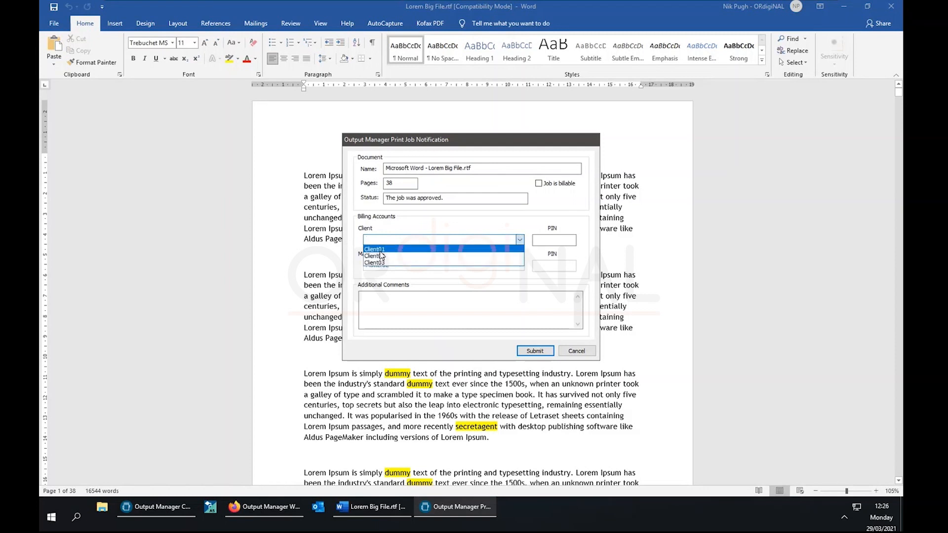
click(374, 250)
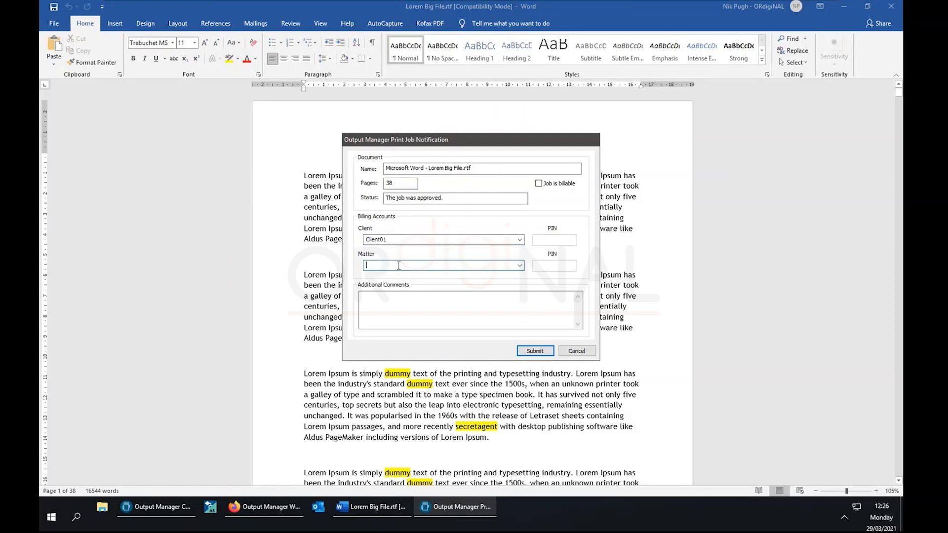
key(Delete)
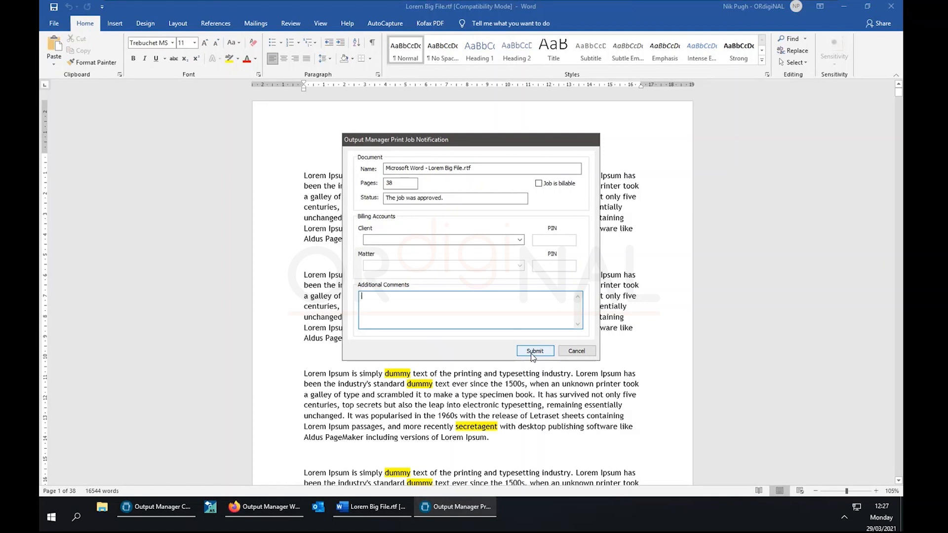
click(533, 352)
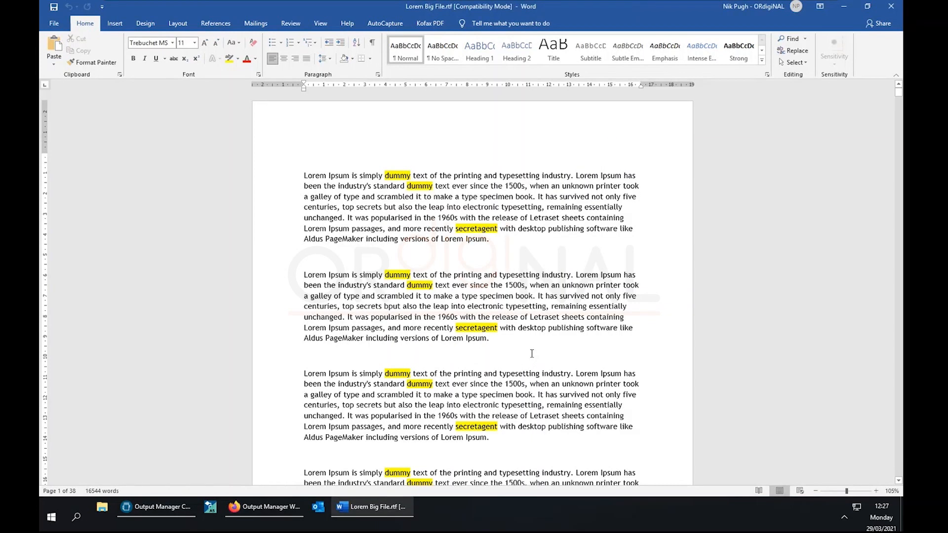
Log in to the Web Kiosk in Firefox with a new Card ID at the Kiosk release station.
click(250, 514)
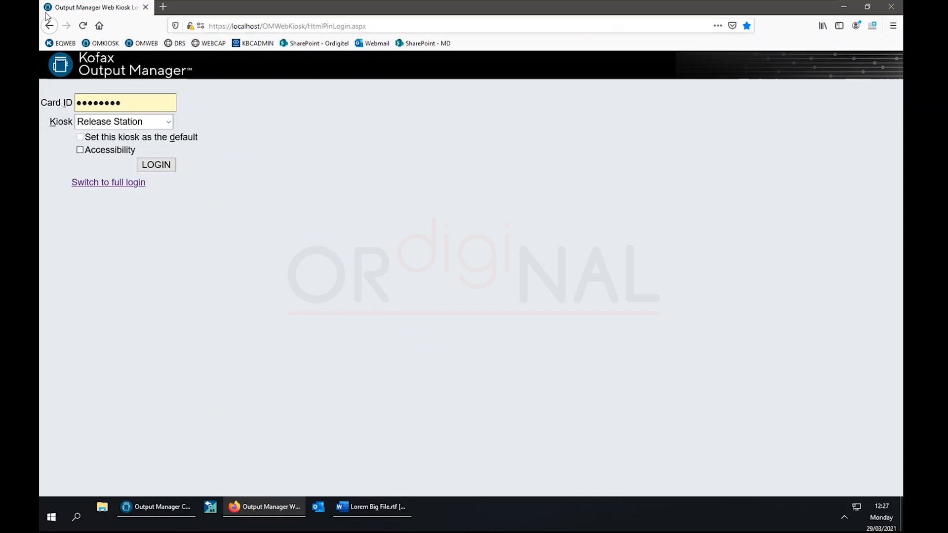
click(145, 103)
drag(144, 103, 51, 105)
text(••)
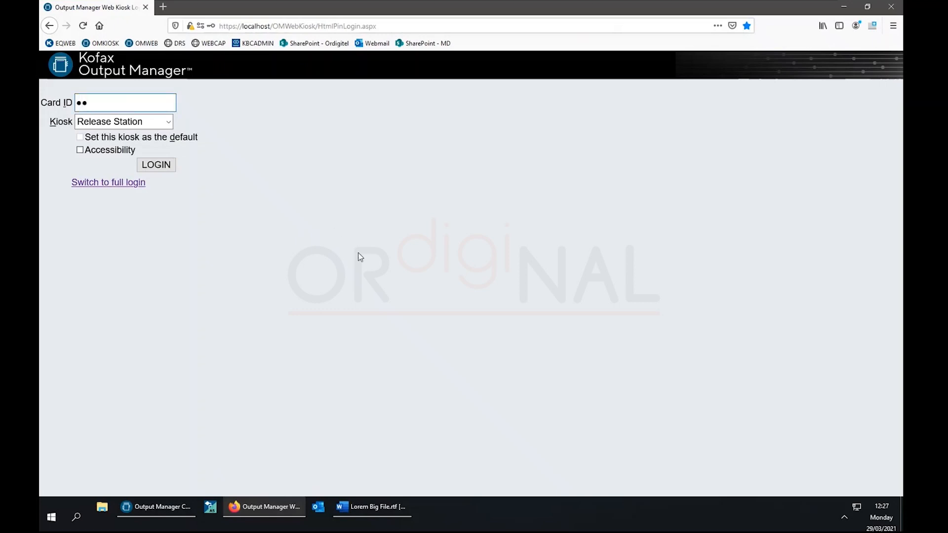
text(•)
click(165, 167)
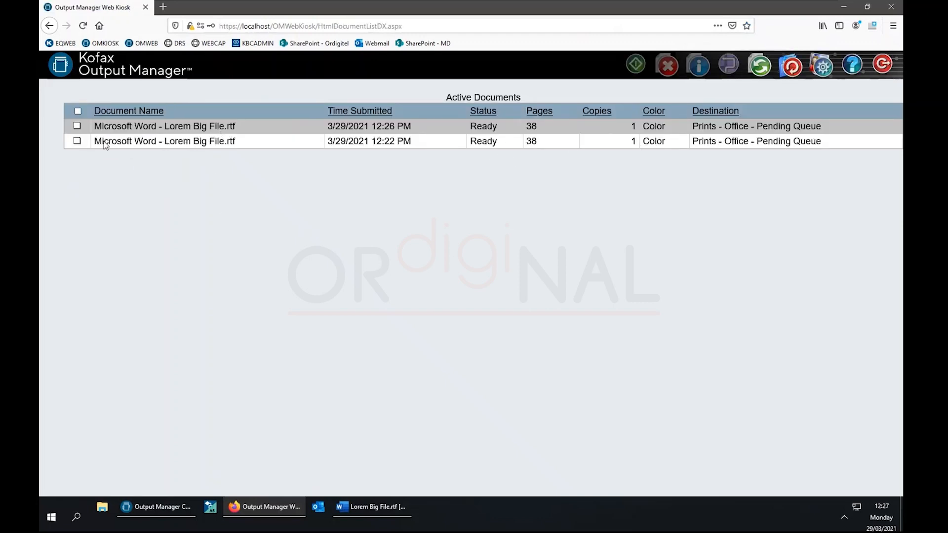
Route the 12:26 PM Lorem Big File job to Printroom Fake Printer under Prints - Printroom.
click(80, 144)
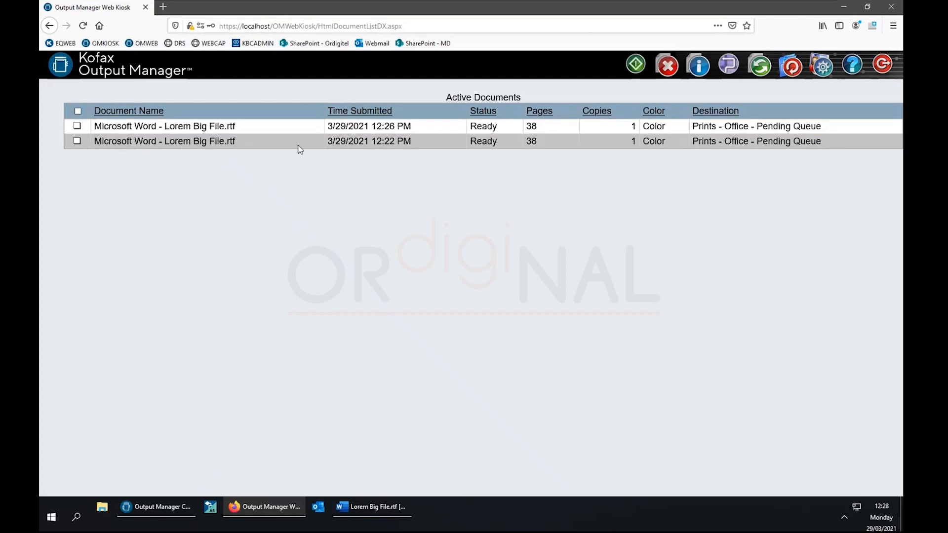
click(157, 129)
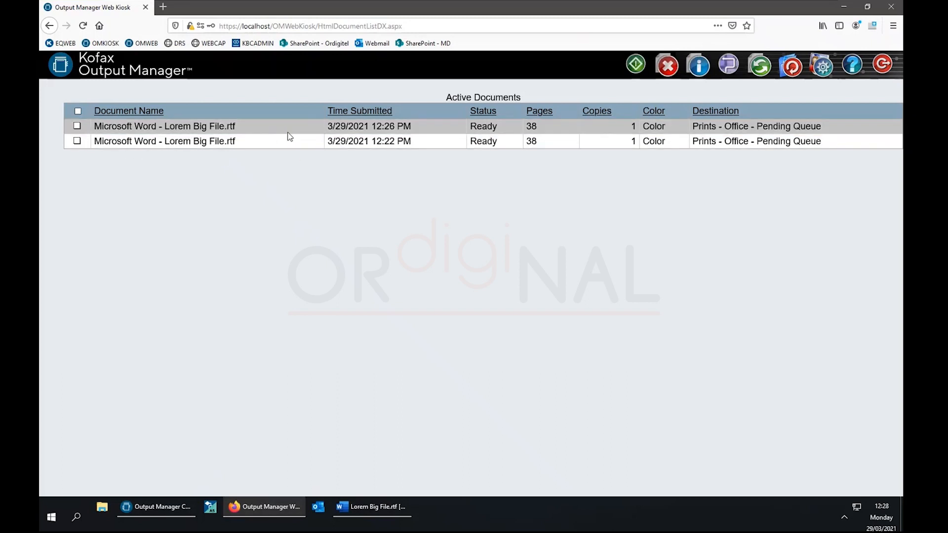
click(79, 113)
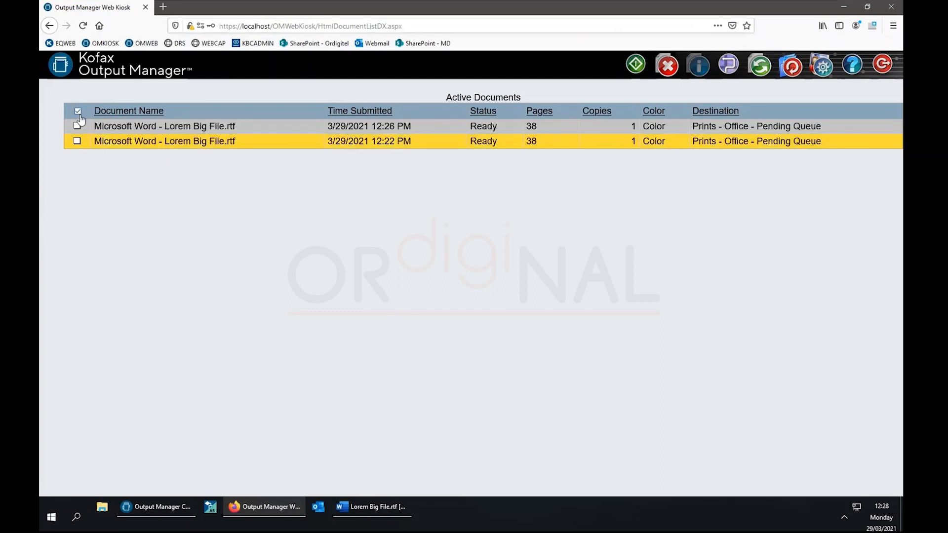
click(127, 128)
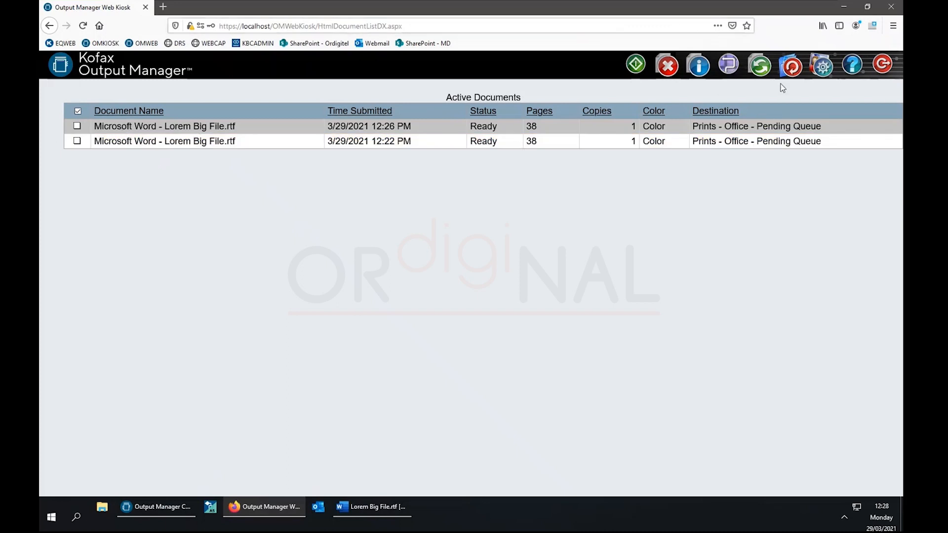
click(728, 67)
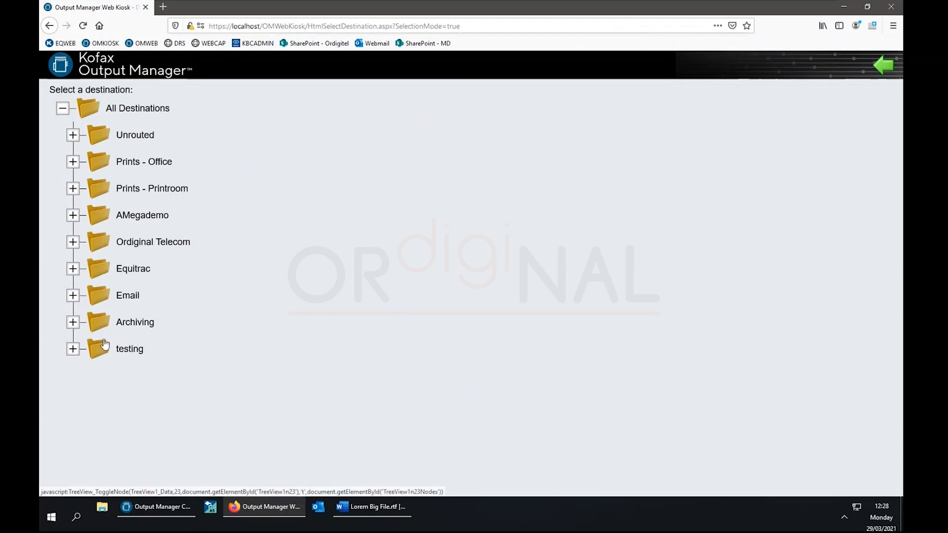
click(73, 189)
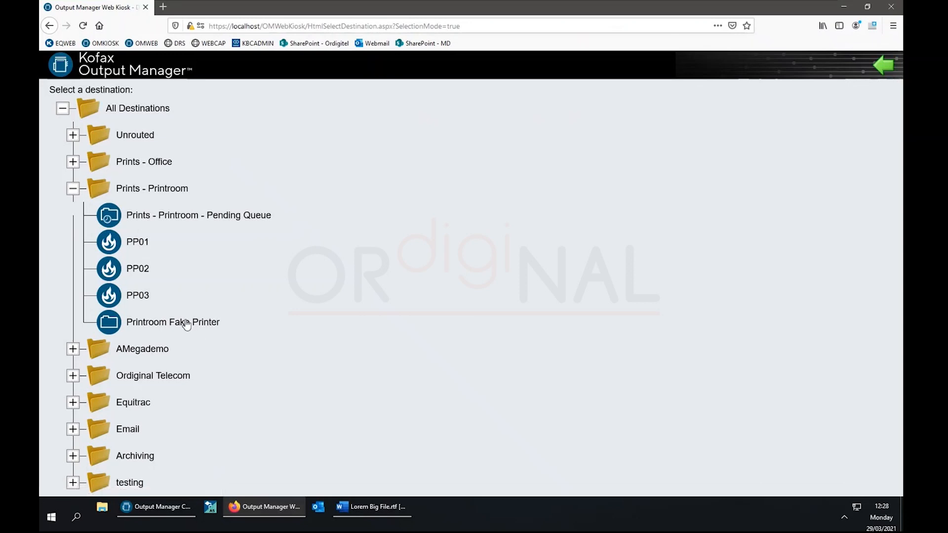
click(183, 322)
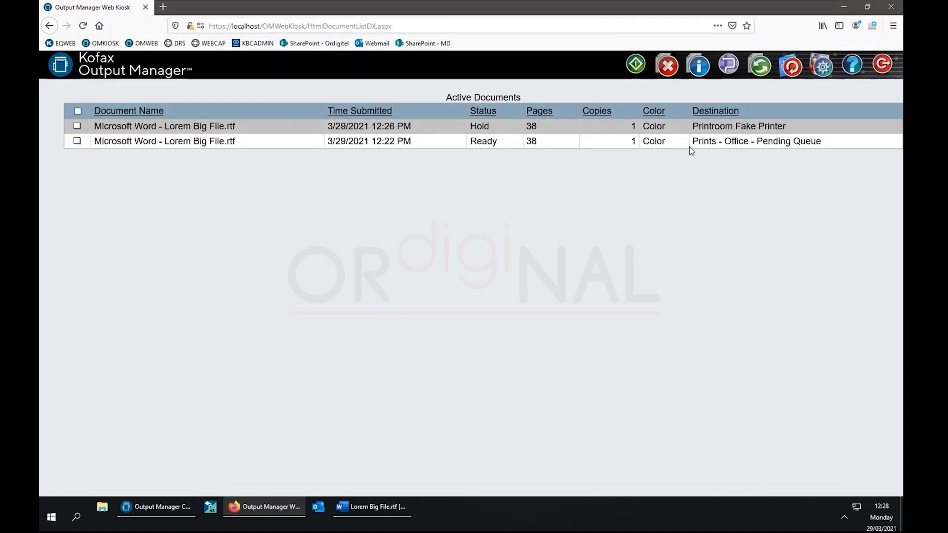
Release the job with billing client Client01 and matter changed from Matter99 to projector1.
click(637, 64)
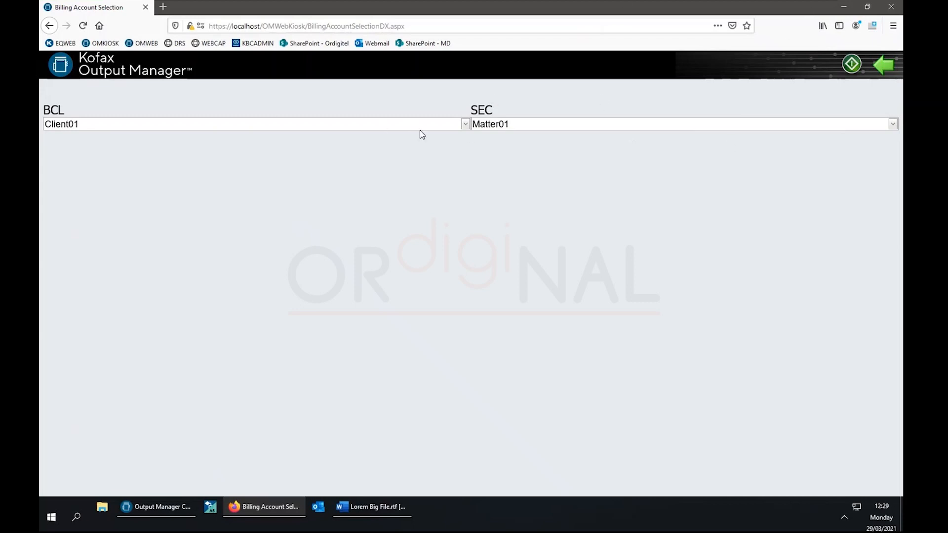
click(465, 124)
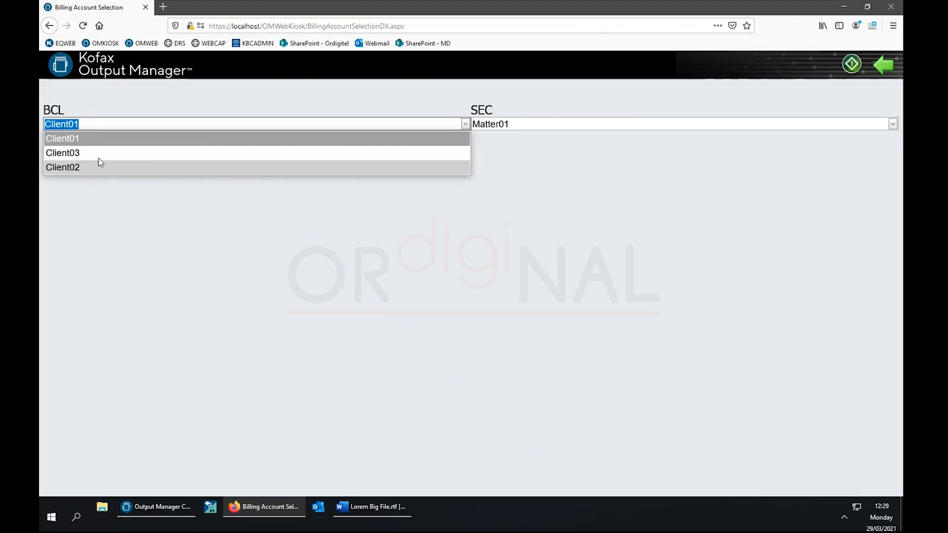
click(79, 139)
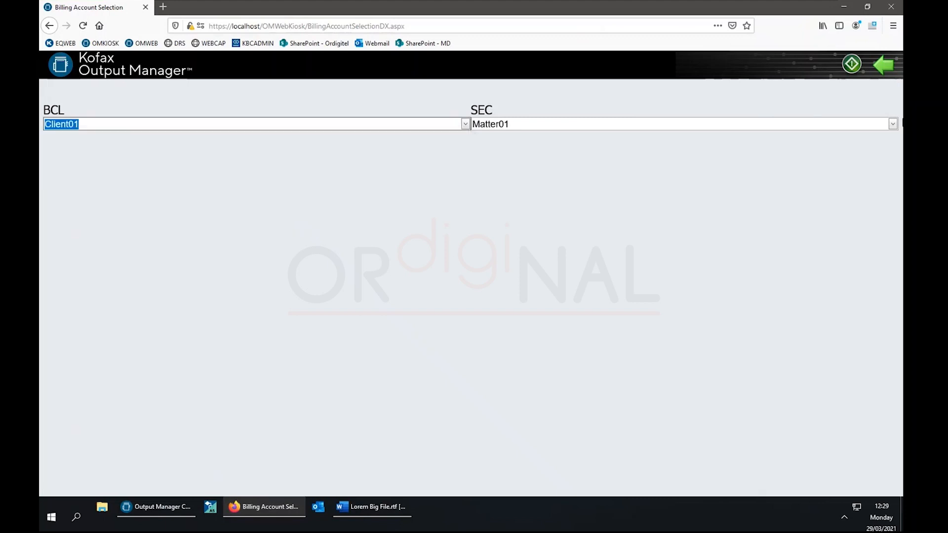
click(893, 124)
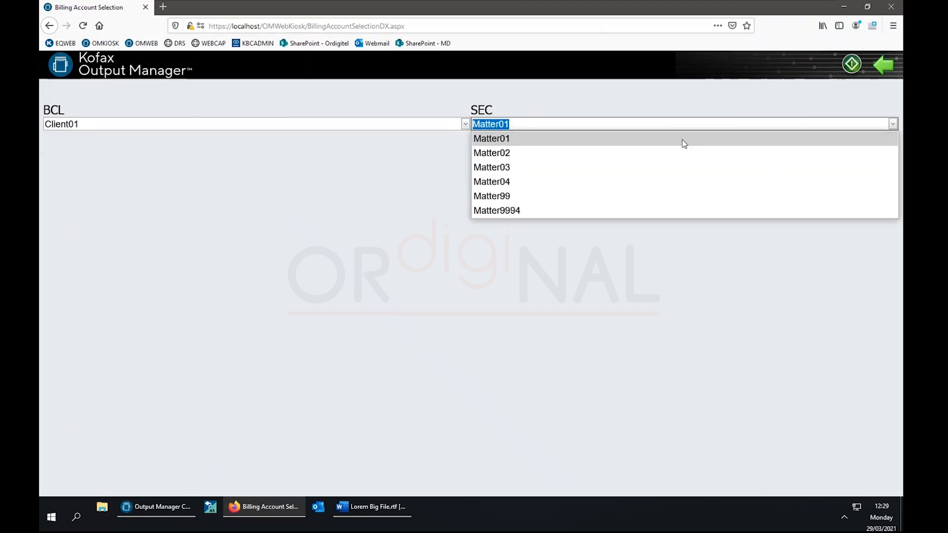
click(514, 196)
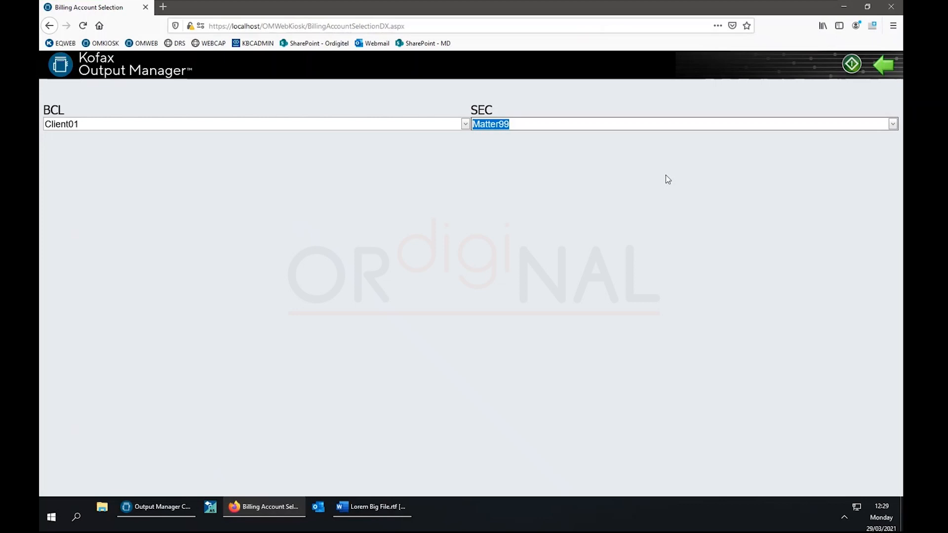
text(projector1)
Submit the billing accounts, leaving only the Ready 38-page Lorem Big File job in Active Documents.
click(851, 67)
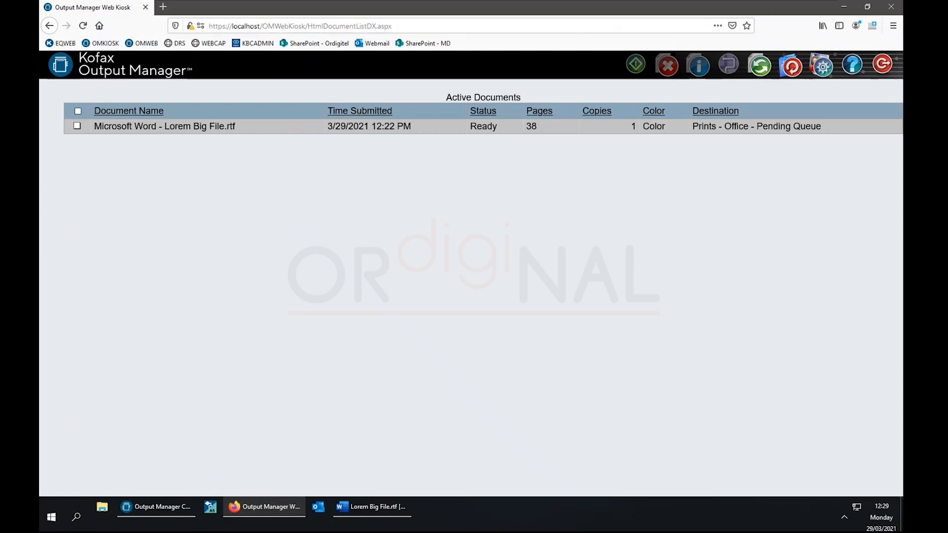
mouse_move(154, 514)
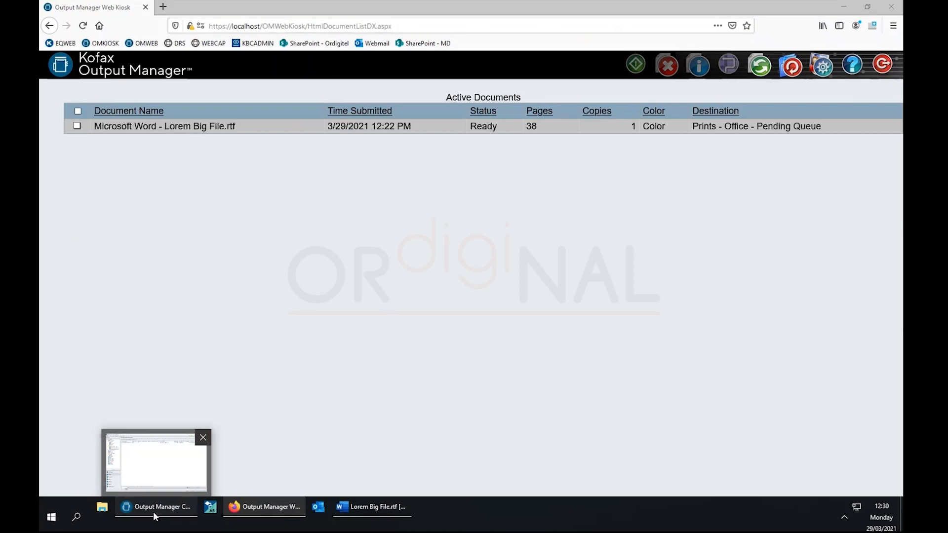
In Console, restore the retained Lorem Big File.rtf job at Printroom Fake Printer.
click(153, 512)
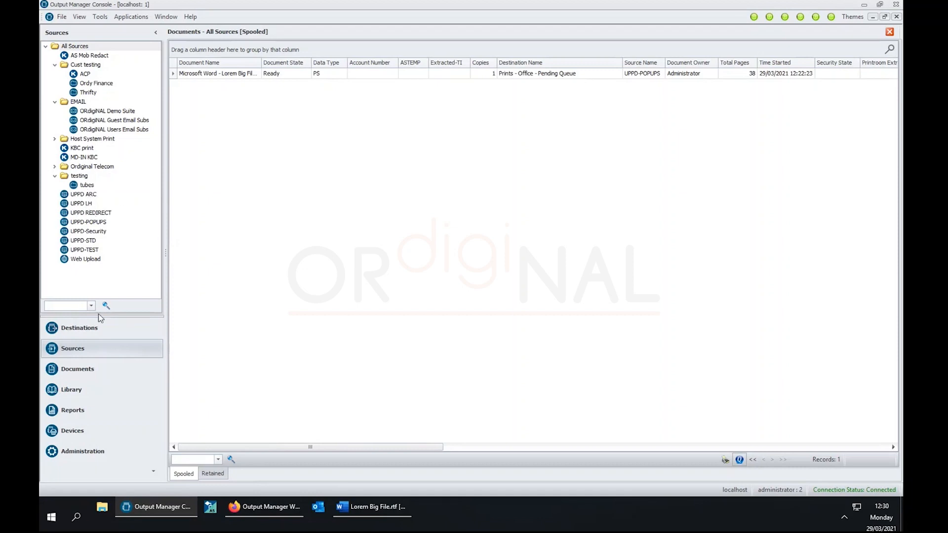
click(79, 328)
click(130, 232)
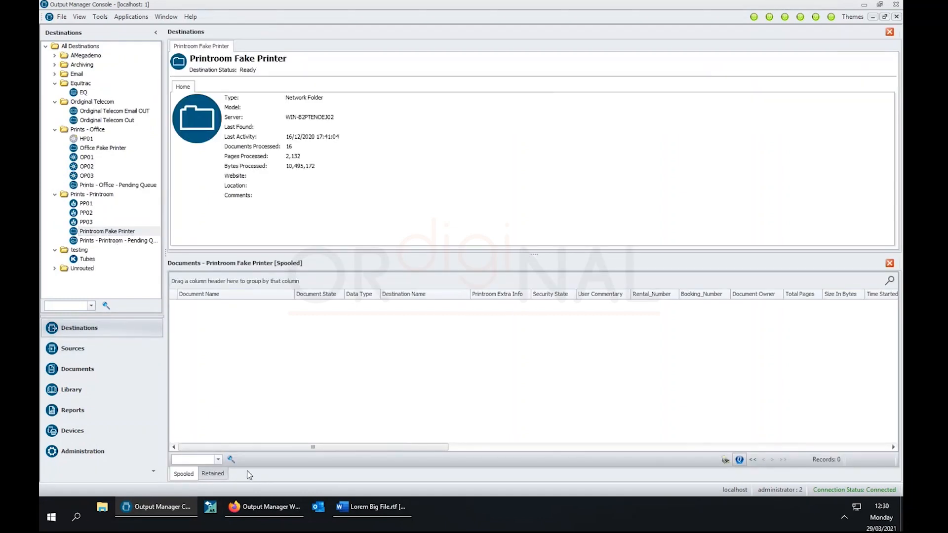
click(214, 473)
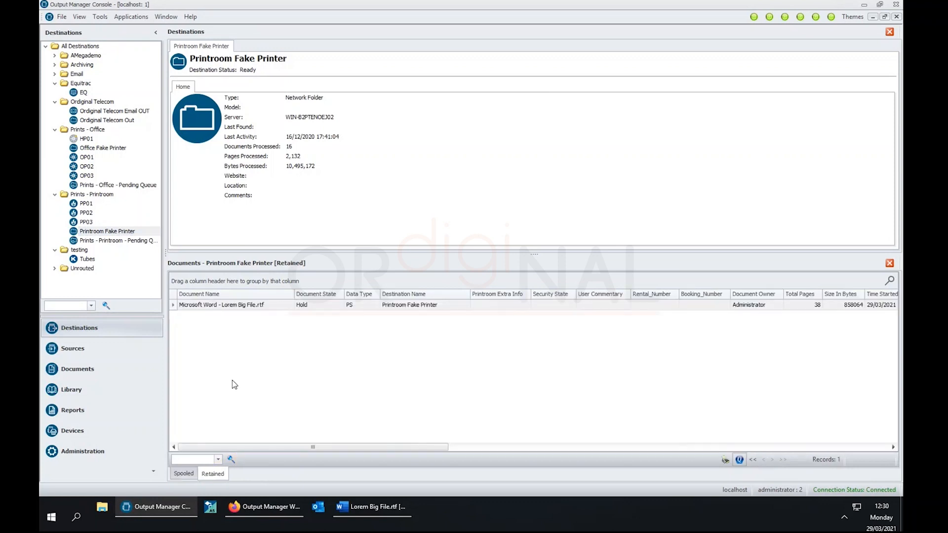
click(232, 306)
right_click(232, 306)
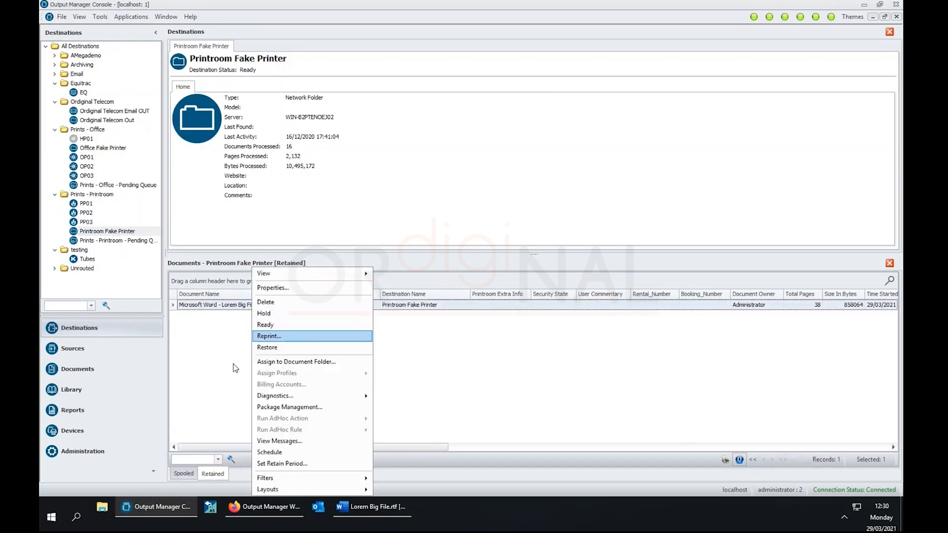
click(282, 352)
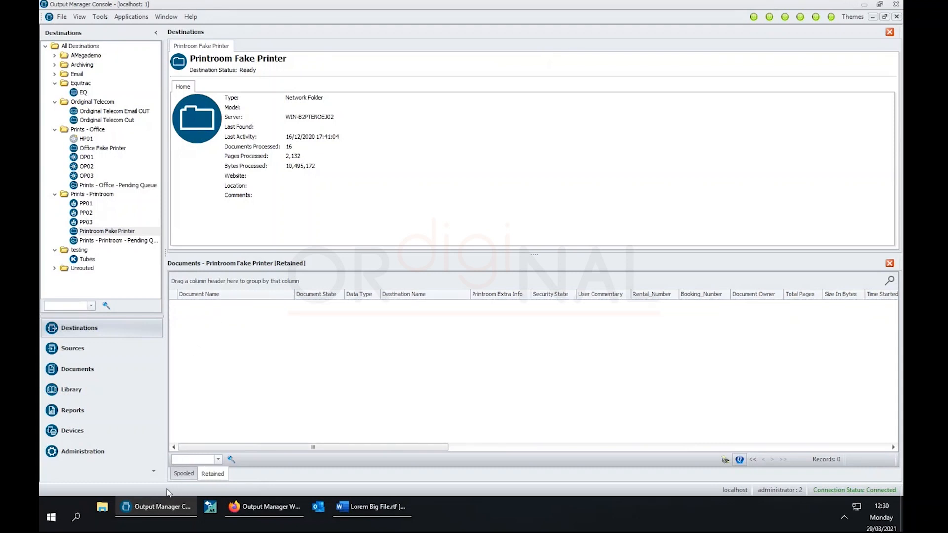
Check the spooled job's billing accounts, showing Client01 and projector1.
click(184, 474)
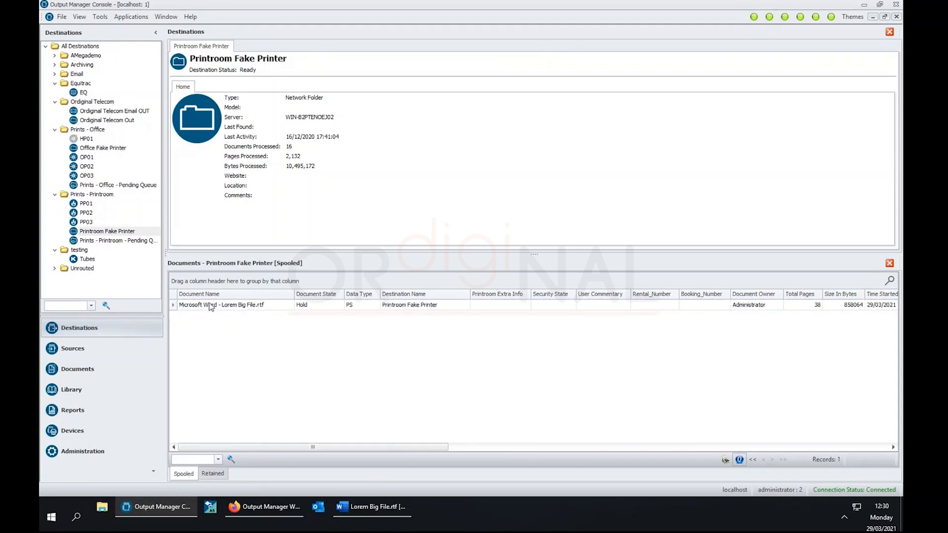
click(211, 307)
right_click(211, 306)
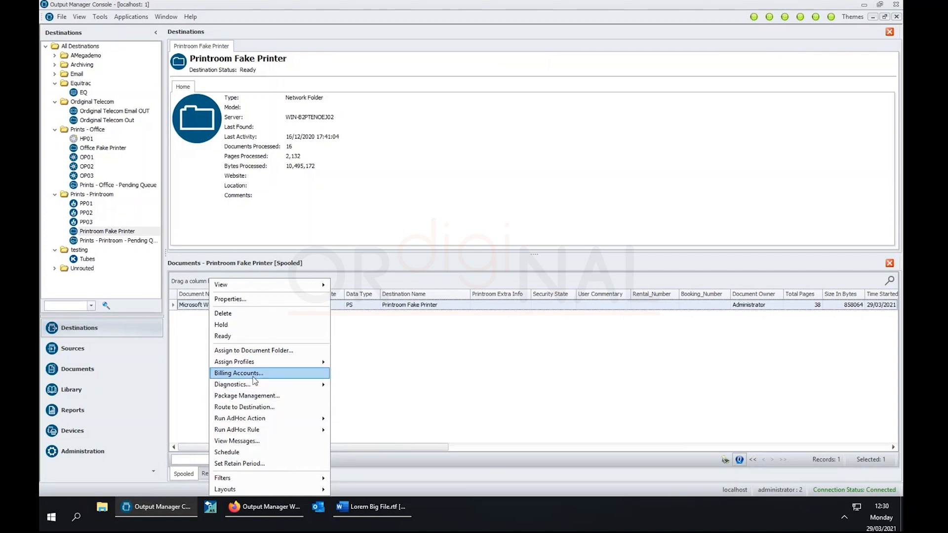
click(239, 373)
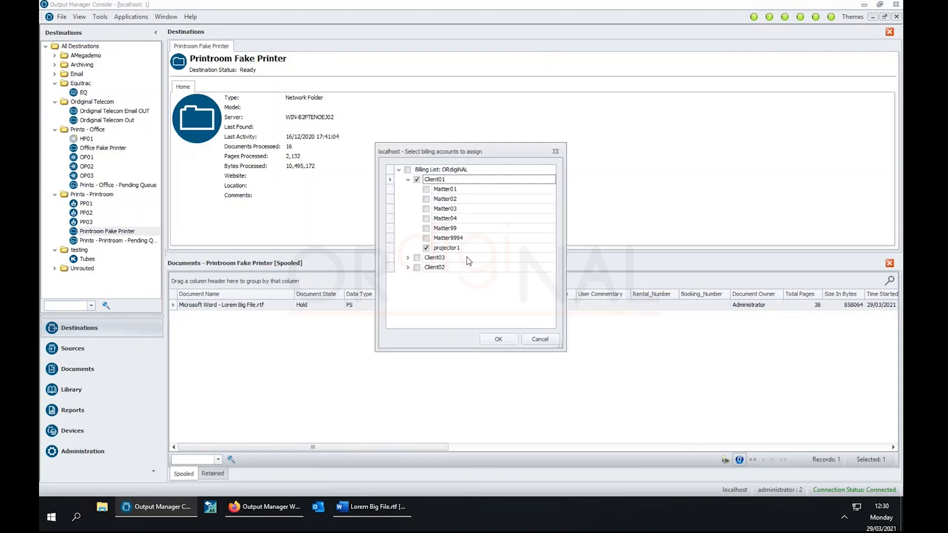